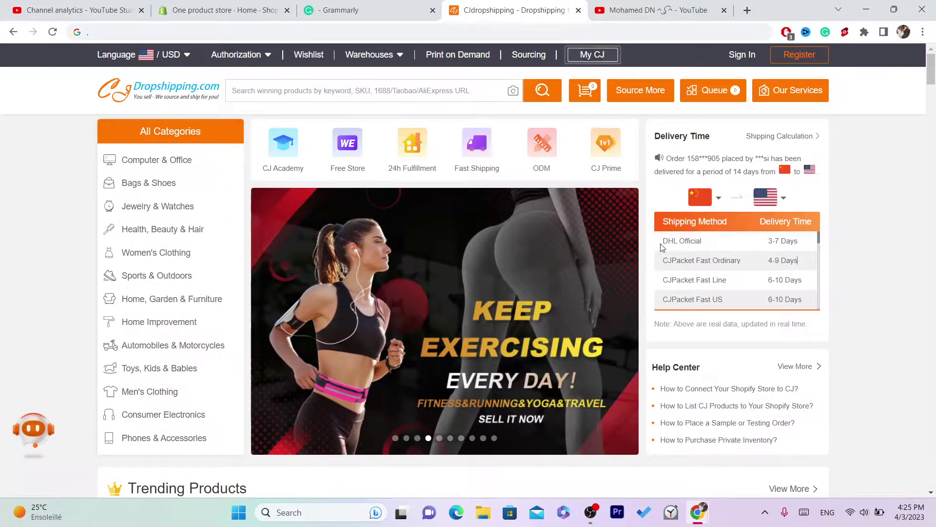
Step: Review the shipping methods and delivery times from China to the United States and browse the trending products on the CJdropshipping home page
drag(661, 248, 801, 239)
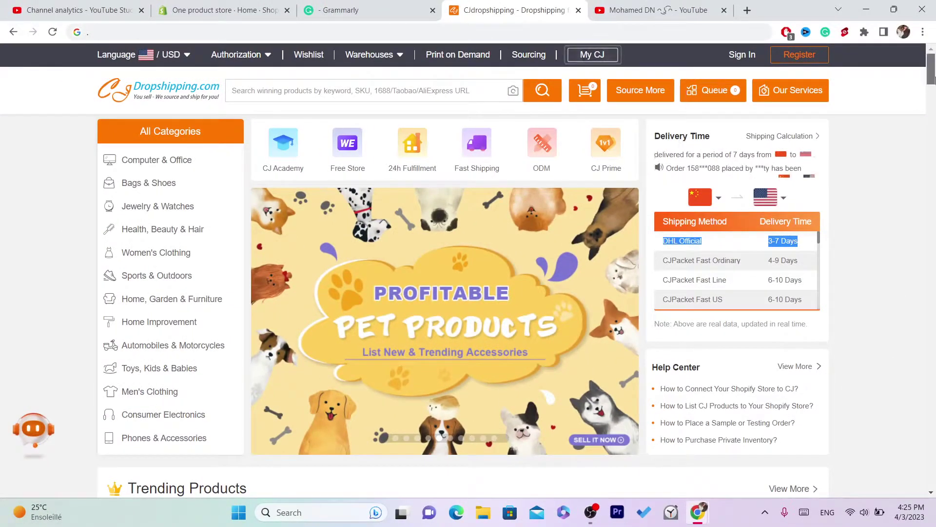
drag(932, 79, 932, 108)
scroll(932, 108, down, 1)
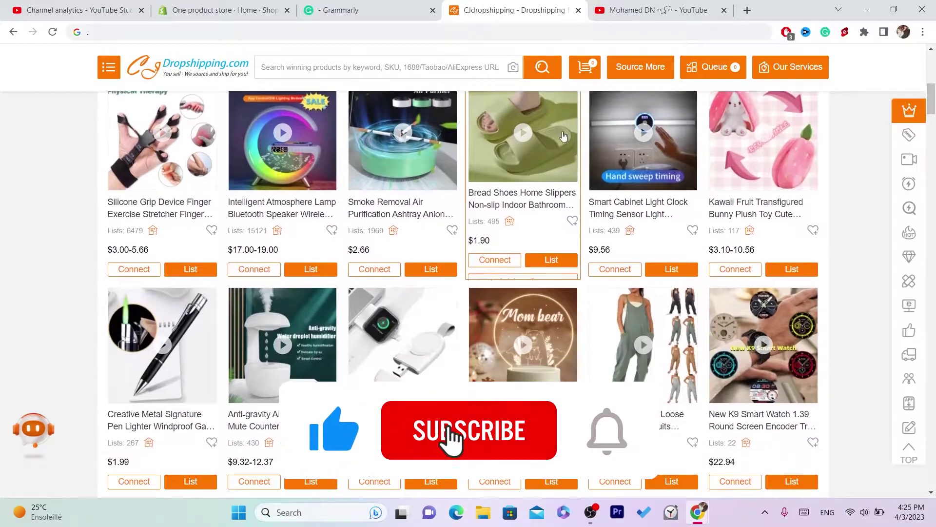
scroll(933, 107, down, 3)
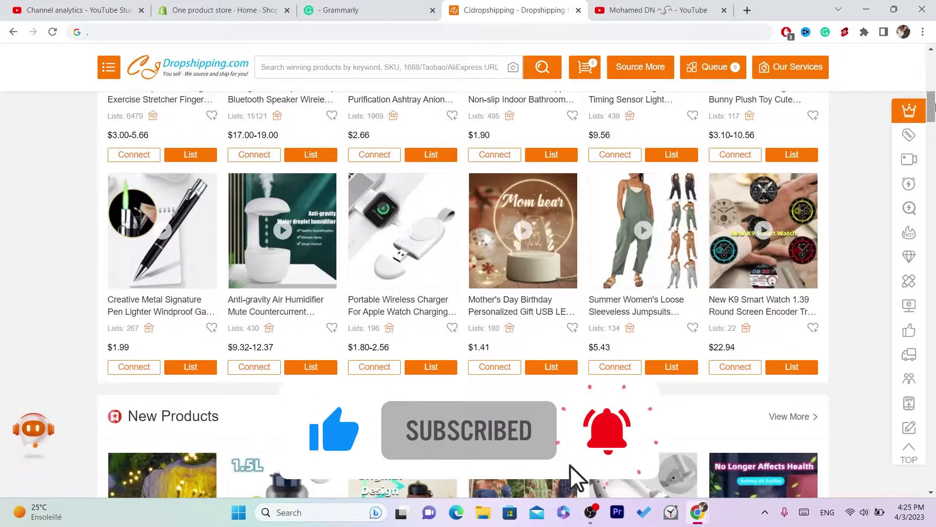
drag(934, 106, 934, 40)
click(796, 259)
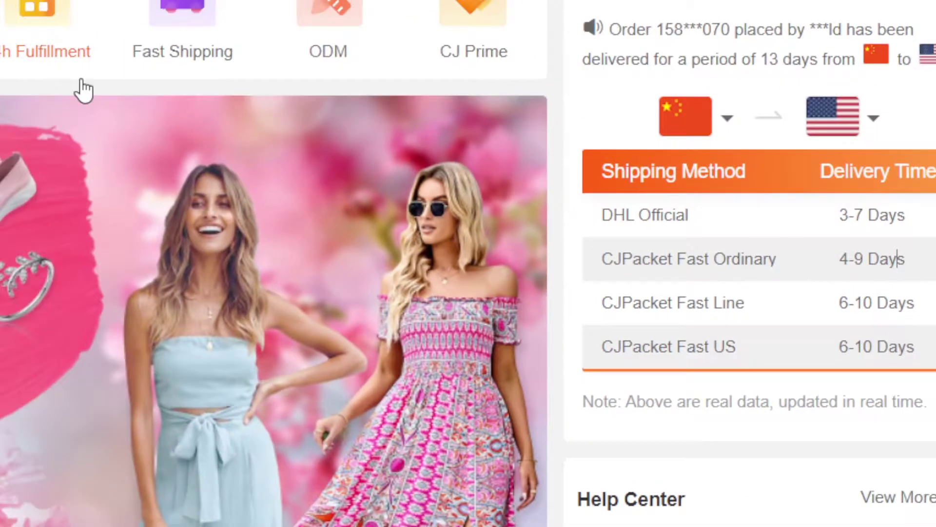
click(77, 9)
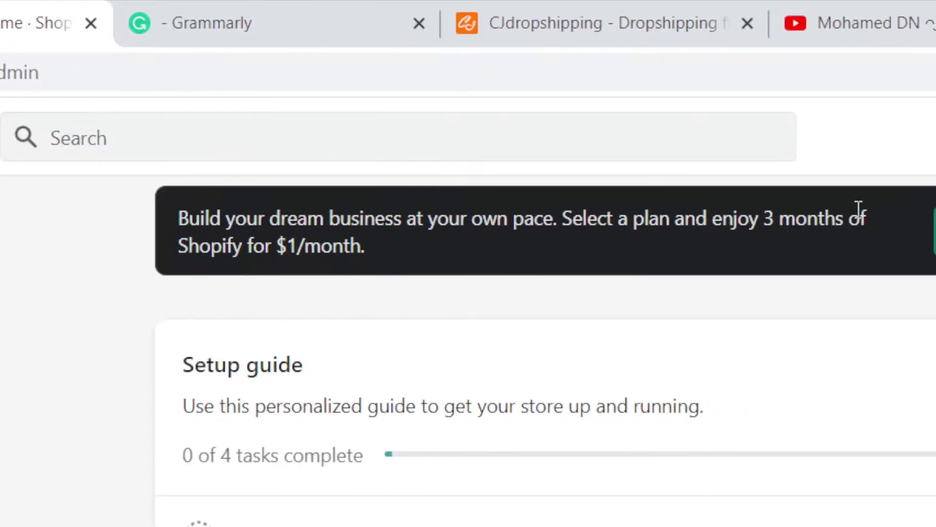
click(648, 7)
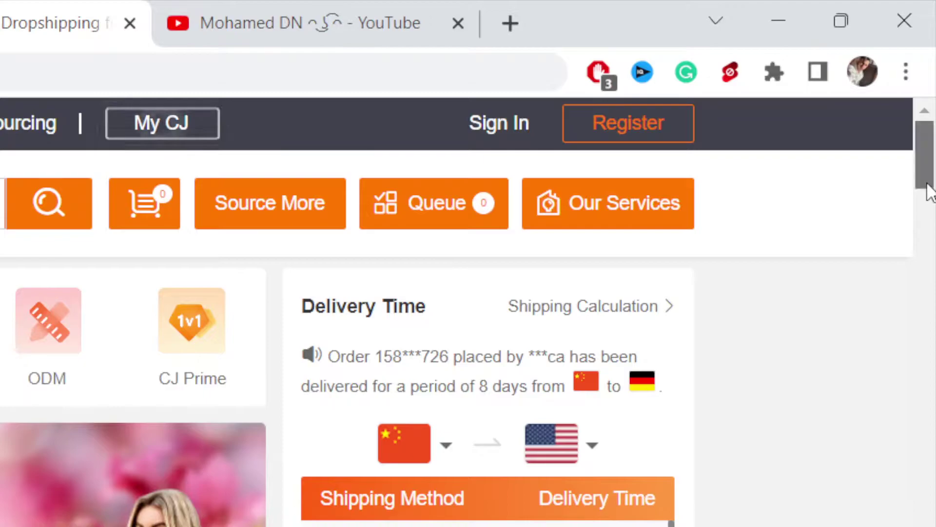
scroll(613, 393, down, 5)
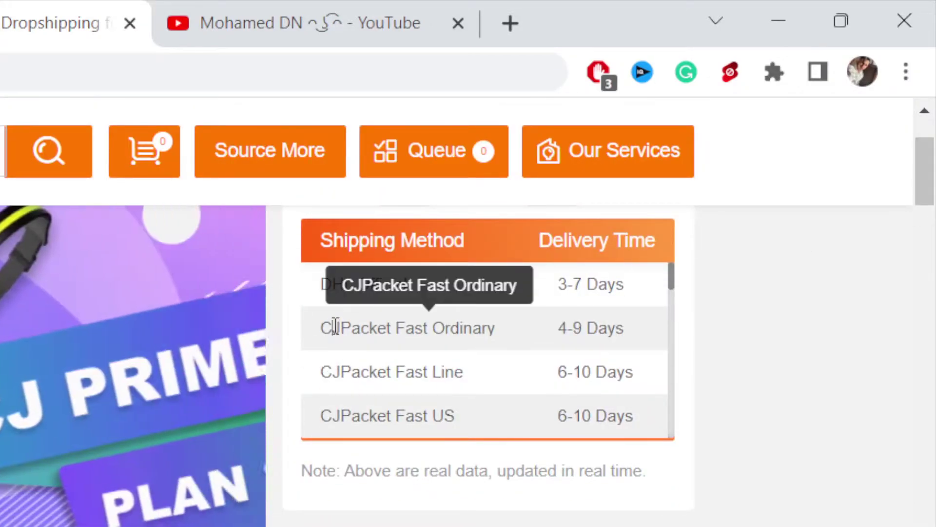
drag(335, 327, 502, 341)
click(503, 342)
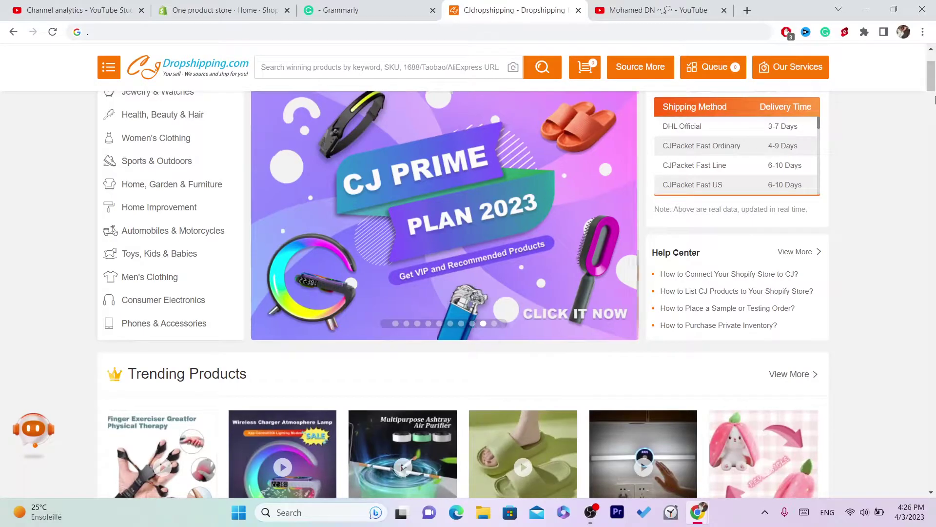
Step: Register for CJdropshipping with the existing Google account and dismiss the welcome assistant
scroll(518, 195, up, 2)
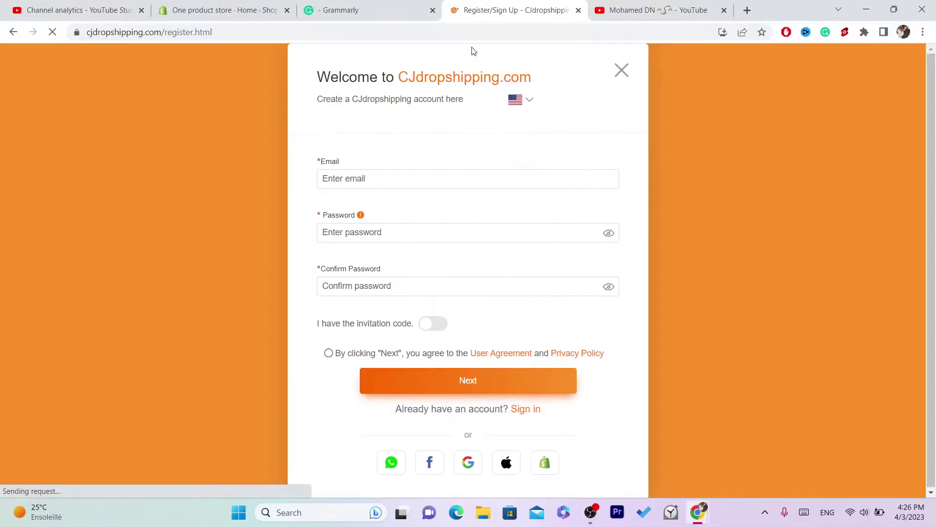
click(469, 463)
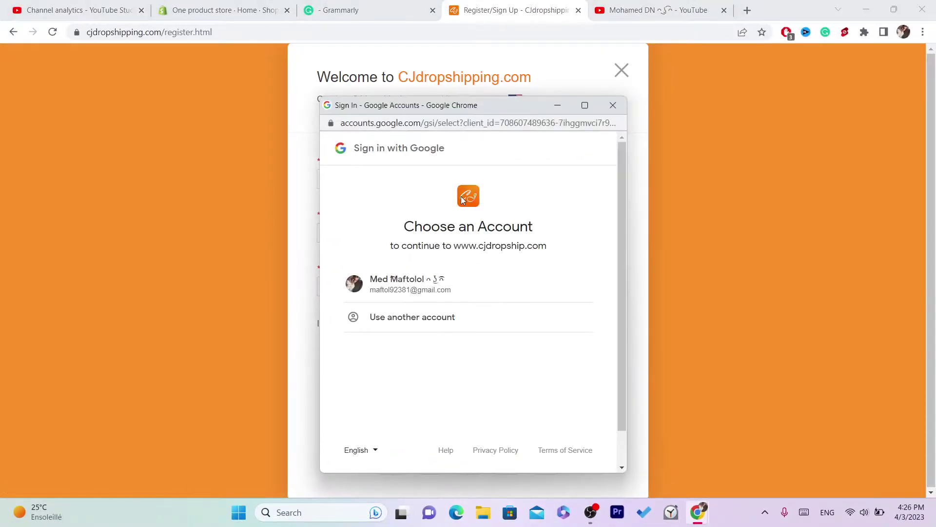
click(416, 290)
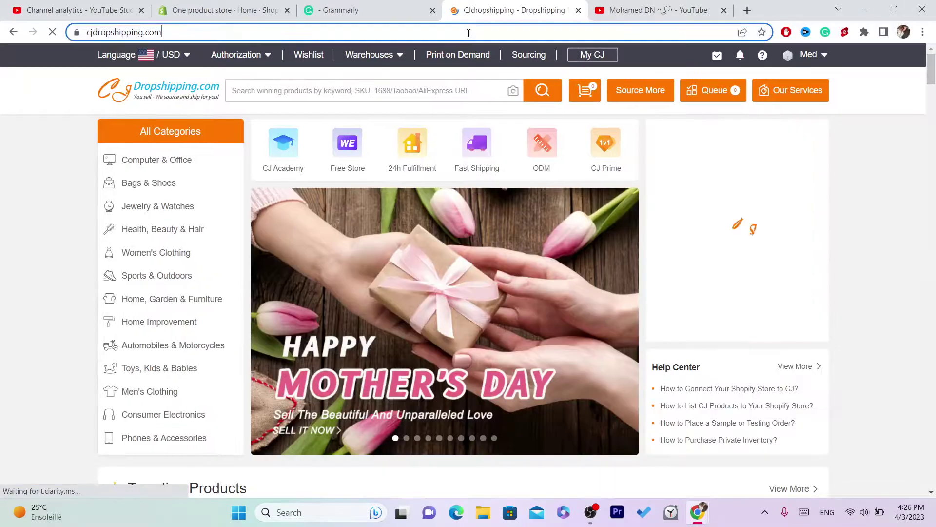
click(469, 32)
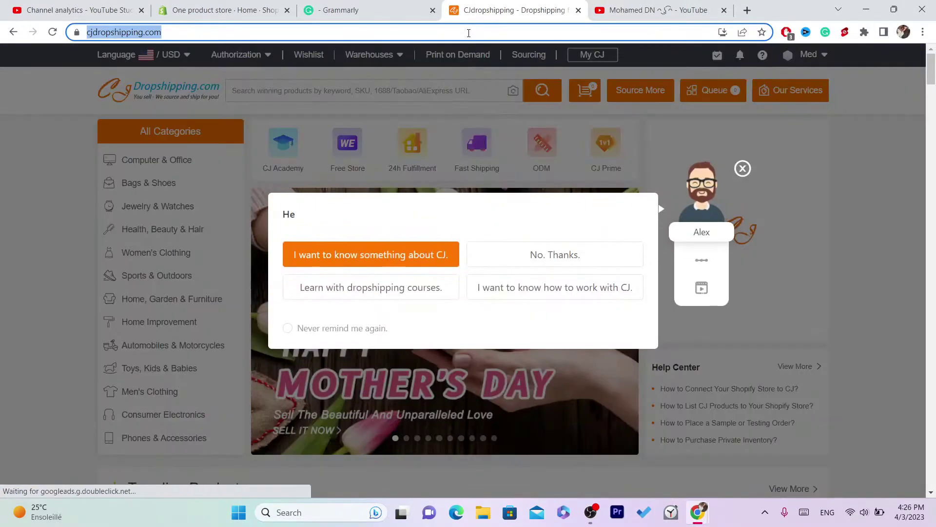
click(742, 168)
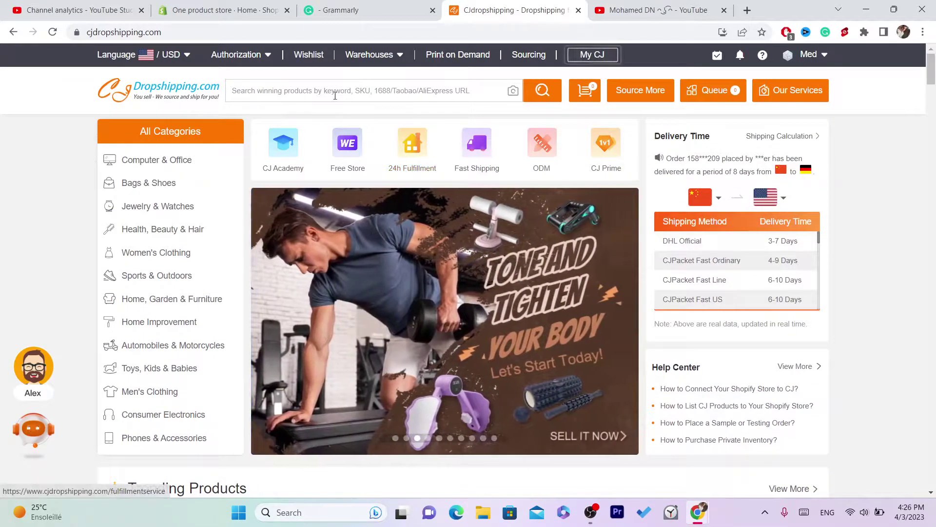
Step: Open the Shopify store authorization, dismiss the assistant, and start adding a store through the Shopify App Store listing
click(335, 96)
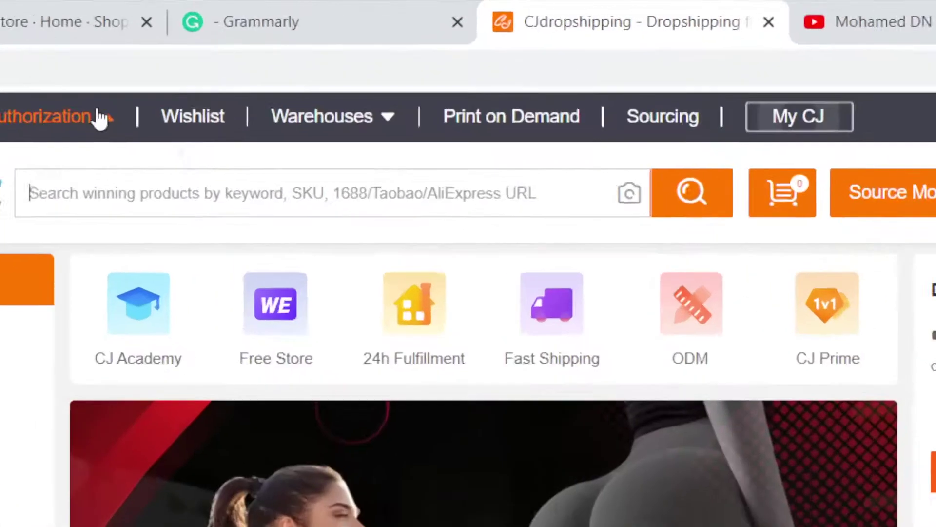
mouse_move(247, 57)
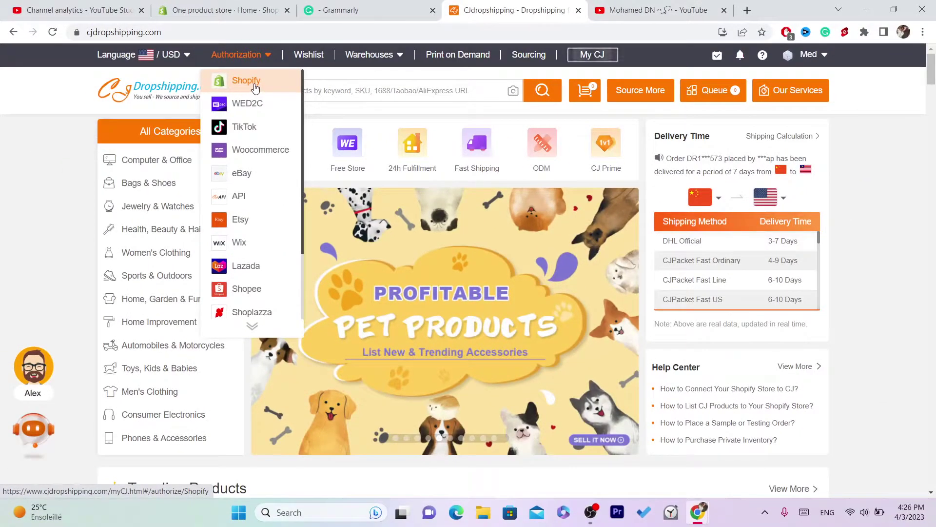
click(246, 81)
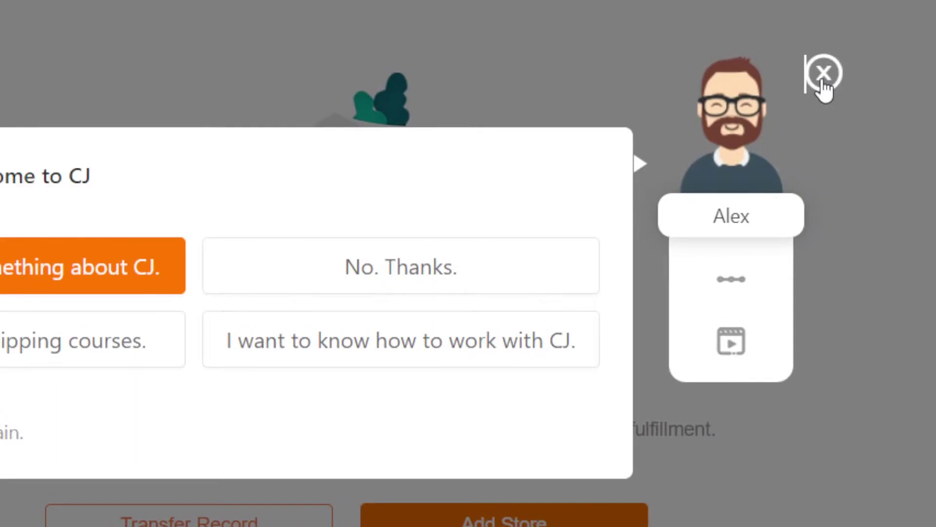
click(823, 78)
click(481, 521)
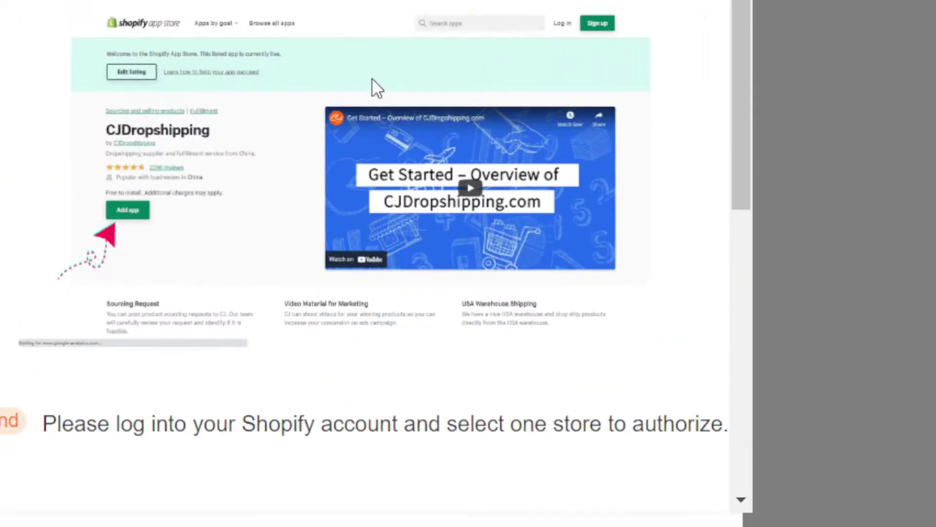
drag(744, 83, 734, 467)
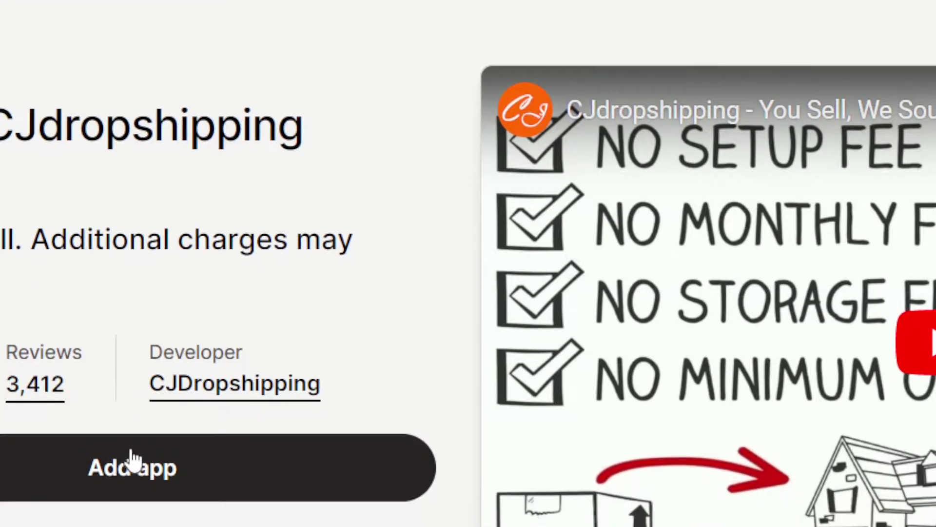
Step: Add the CJdropshipping app from its Shopify App Store listing and install it in the store
double_click(55, 122)
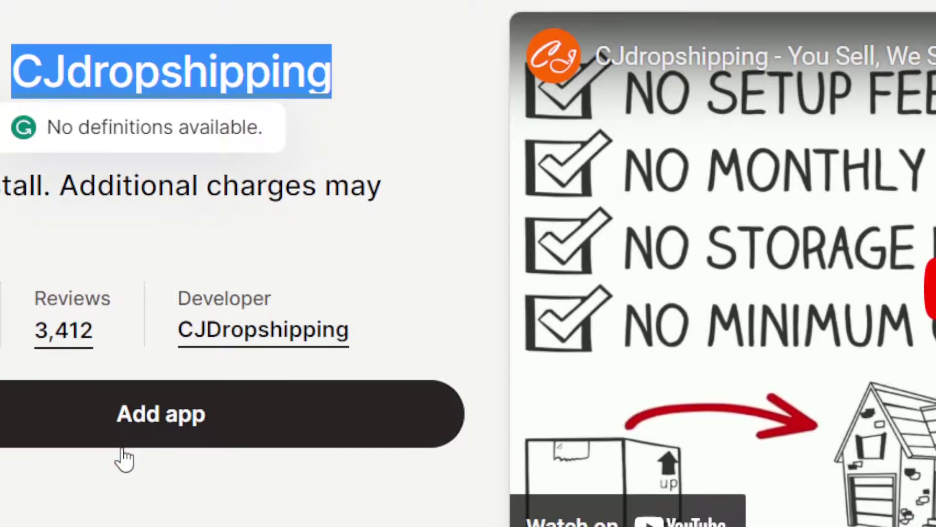
click(122, 425)
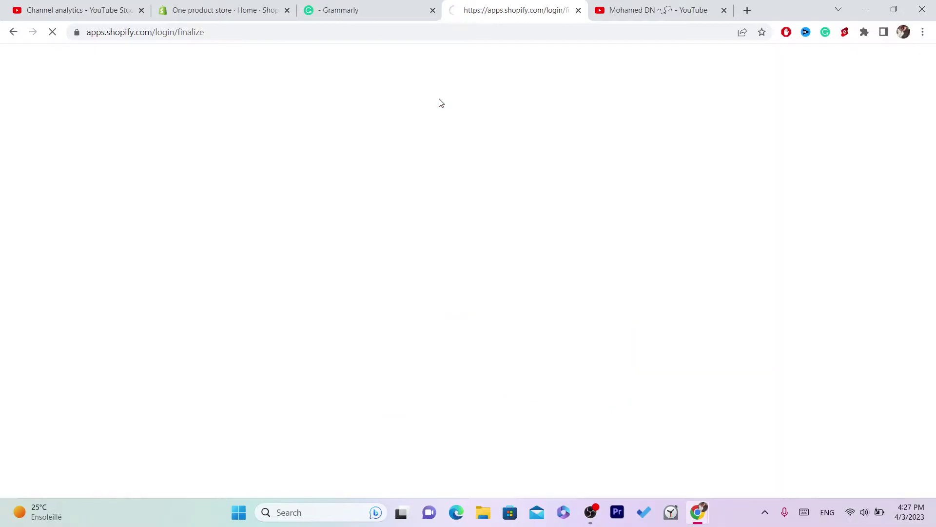
drag(487, 32, 490, 32)
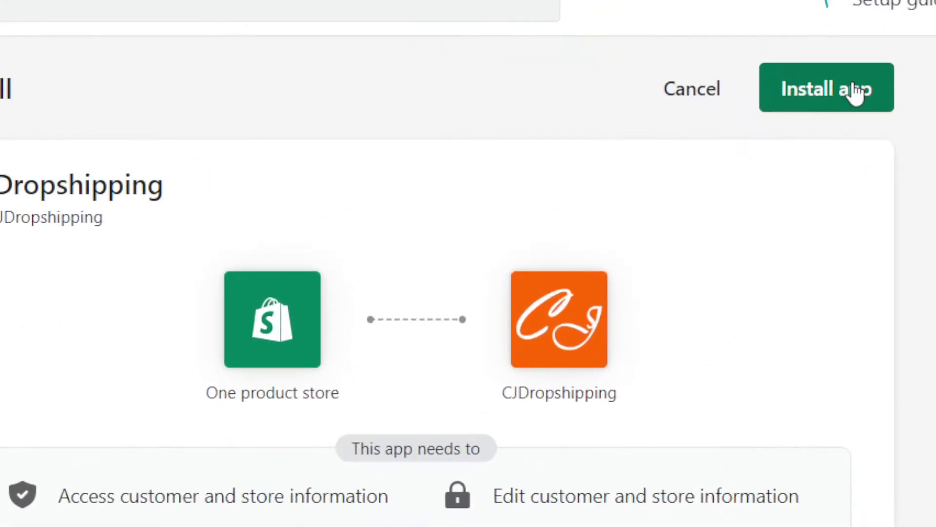
click(729, 98)
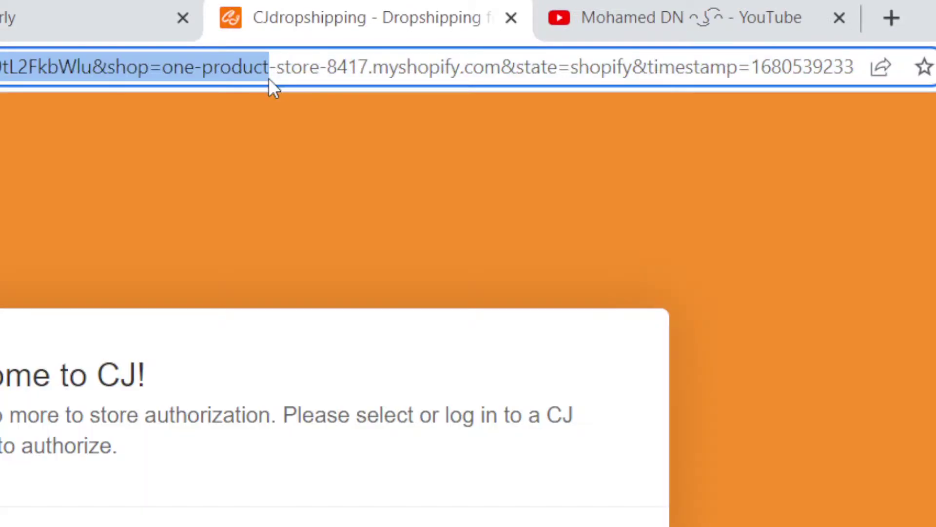
Step: Authorize the Shopify store for the logged-in CJ account and accept the Store Authorization Agreement
click(268, 78)
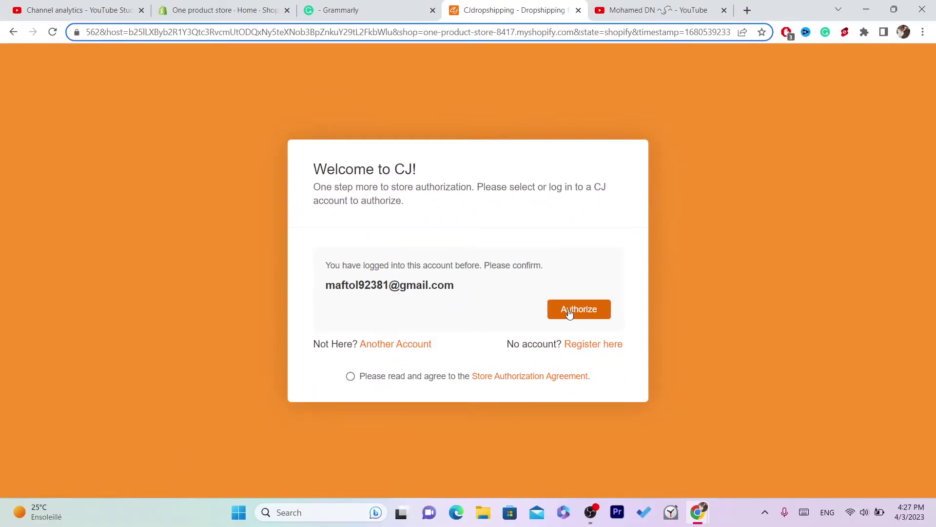
click(570, 313)
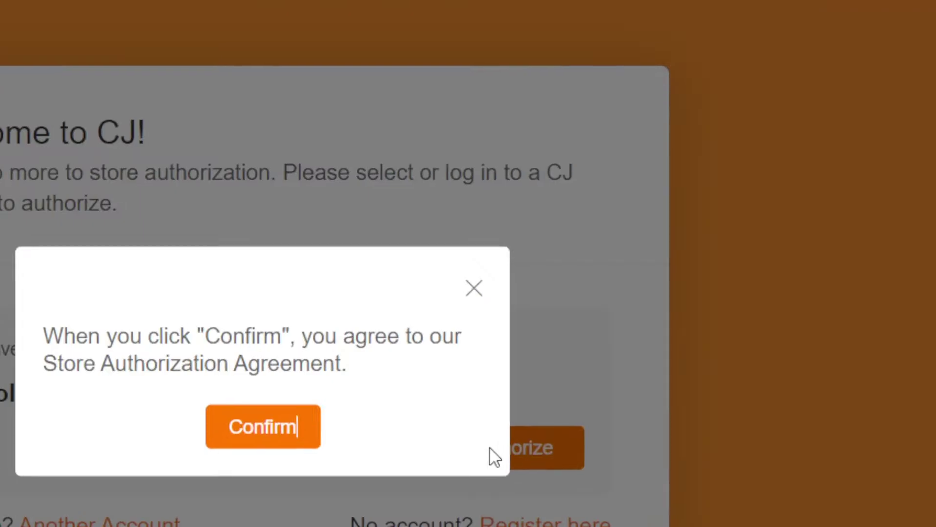
click(305, 442)
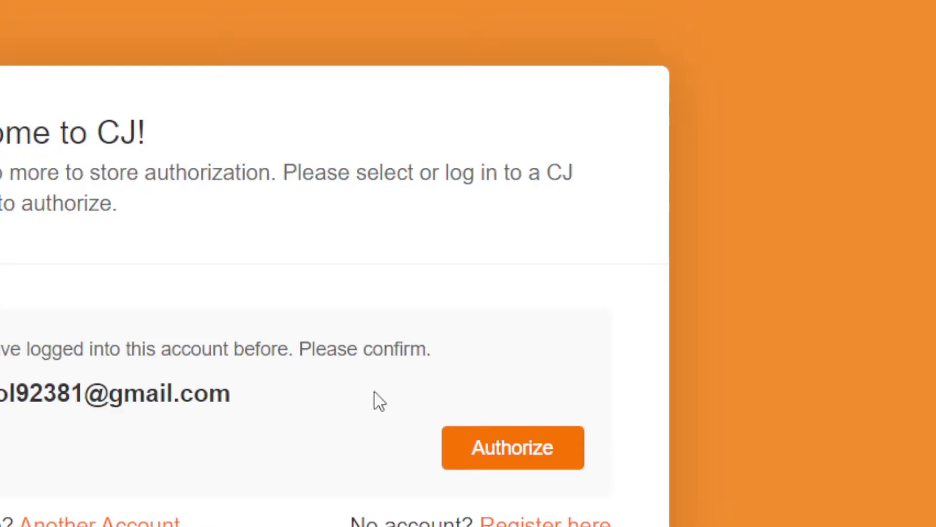
click(510, 452)
click(502, 31)
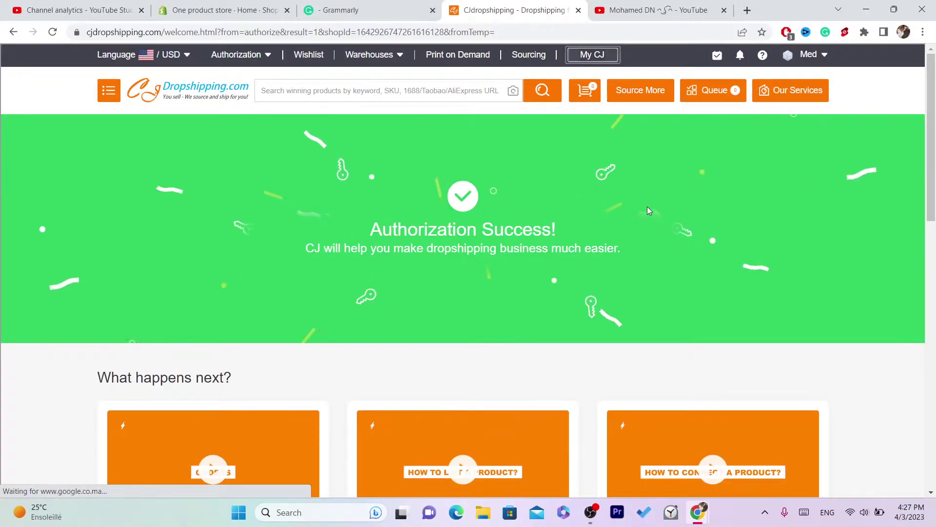
Step: Dismiss the assistant pop-up and review the authorization status message on the welcome page
drag(648, 209, 706, 167)
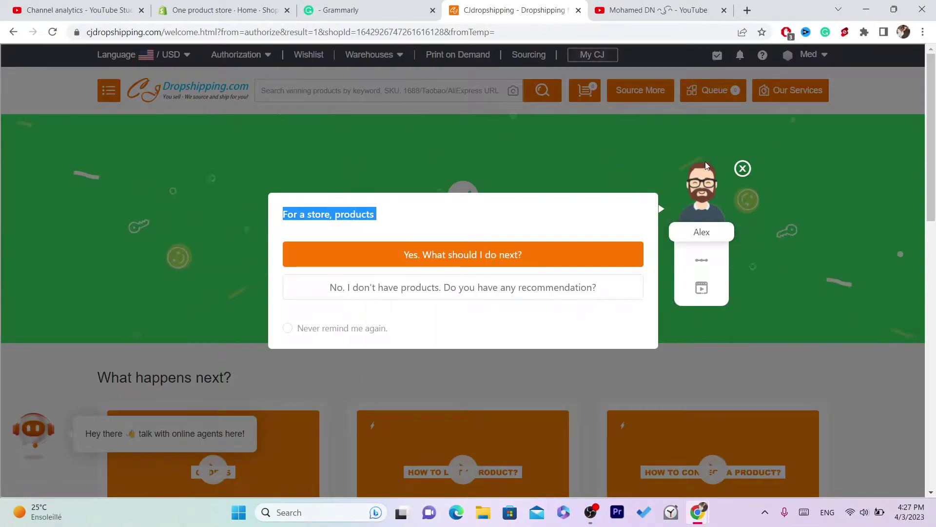
click(743, 168)
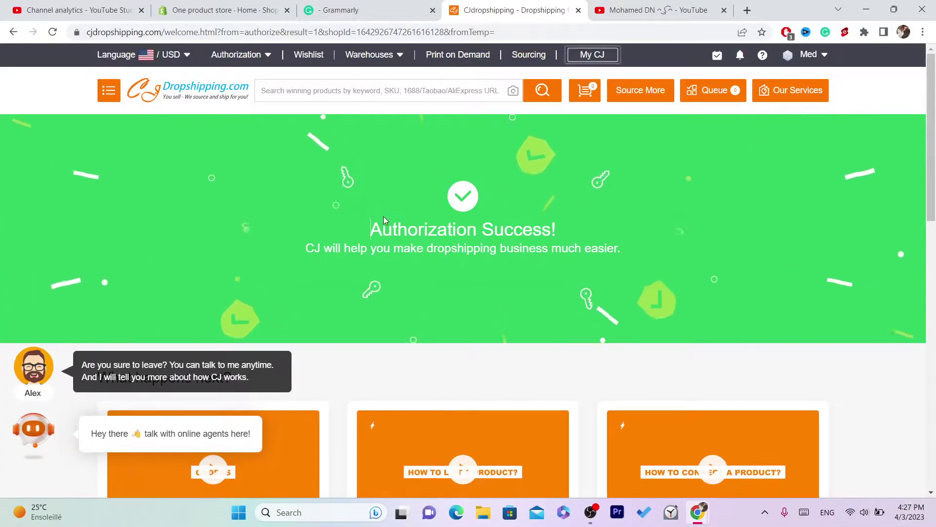
drag(383, 216, 621, 249)
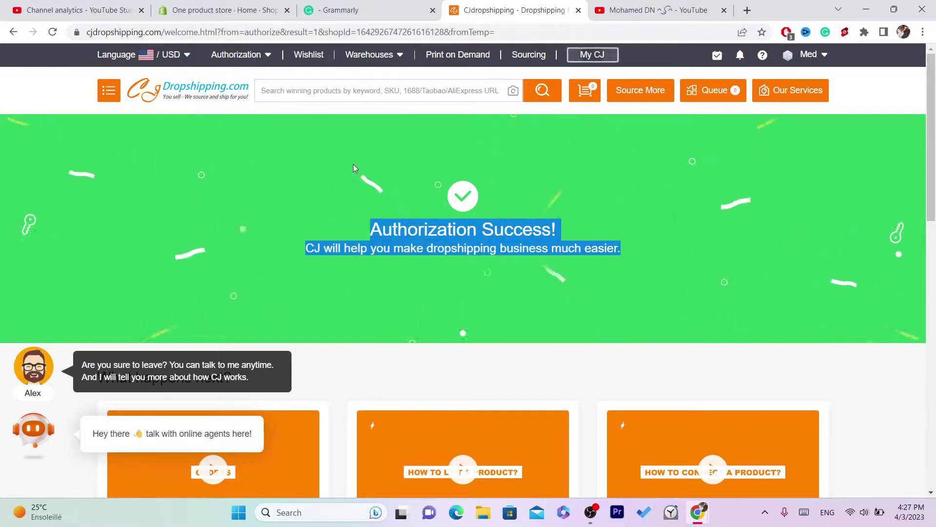
click(494, 237)
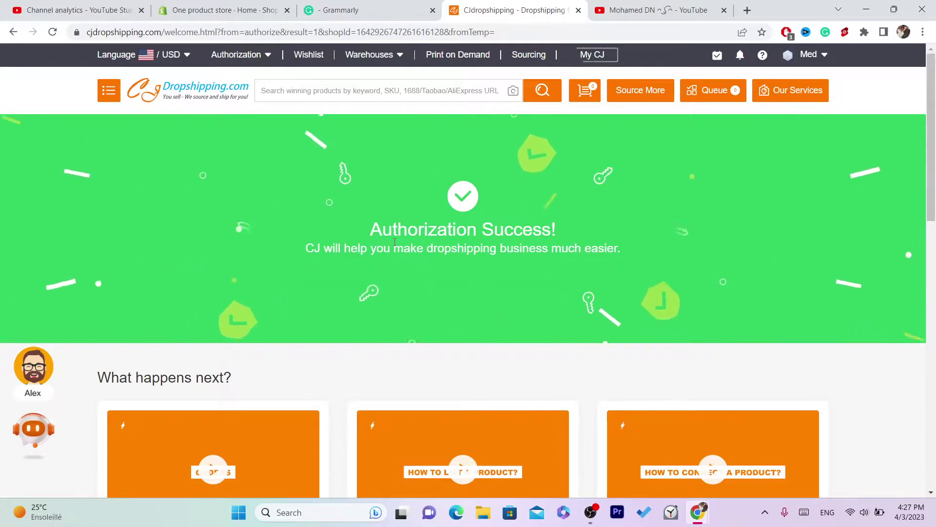
drag(396, 242, 370, 222)
click(470, 161)
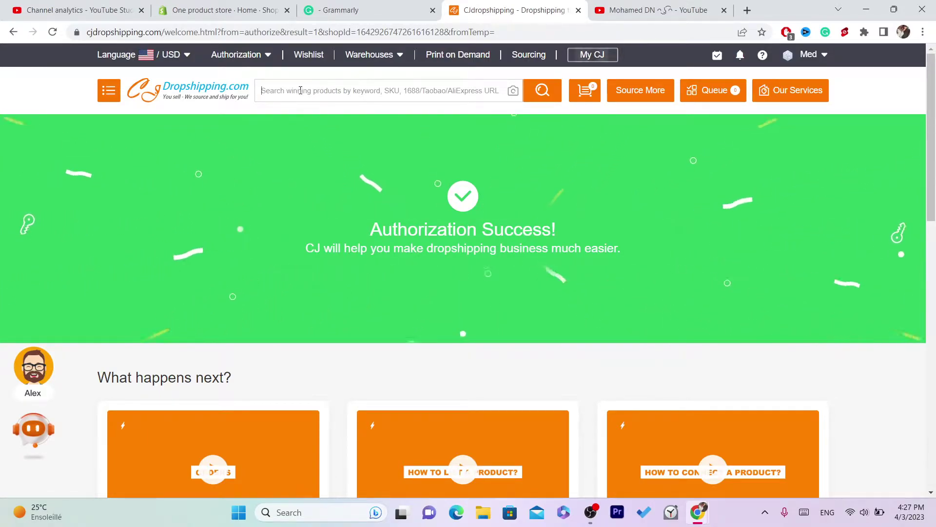
Step: Search the CJ catalogue for "gaming desk" and open the Home Fashion Gaming Desktop Computer Desk product
click(300, 90)
text(gaming des)
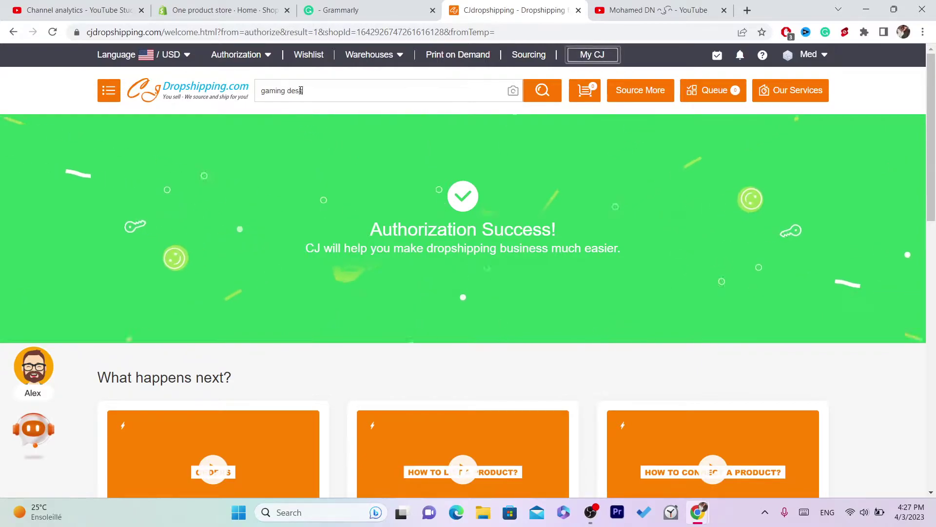
text(k)
key(Return)
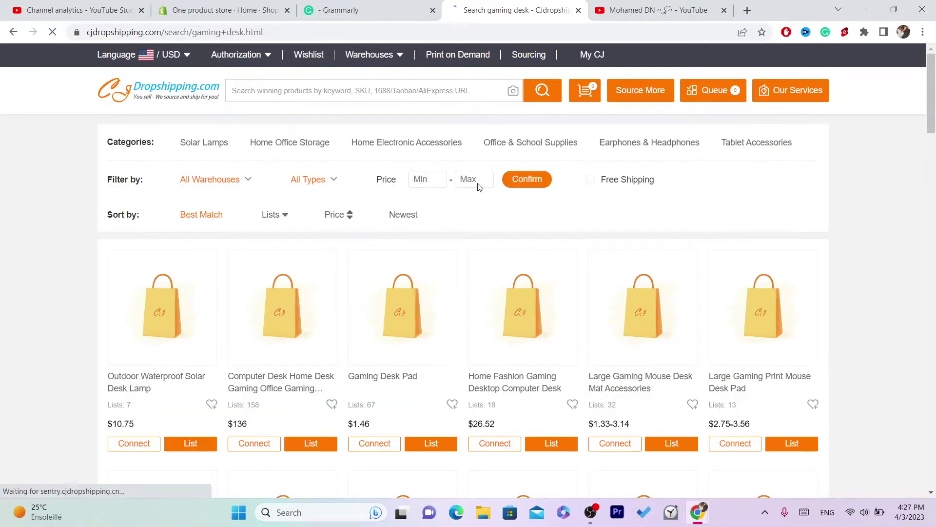
drag(932, 101, 935, 128)
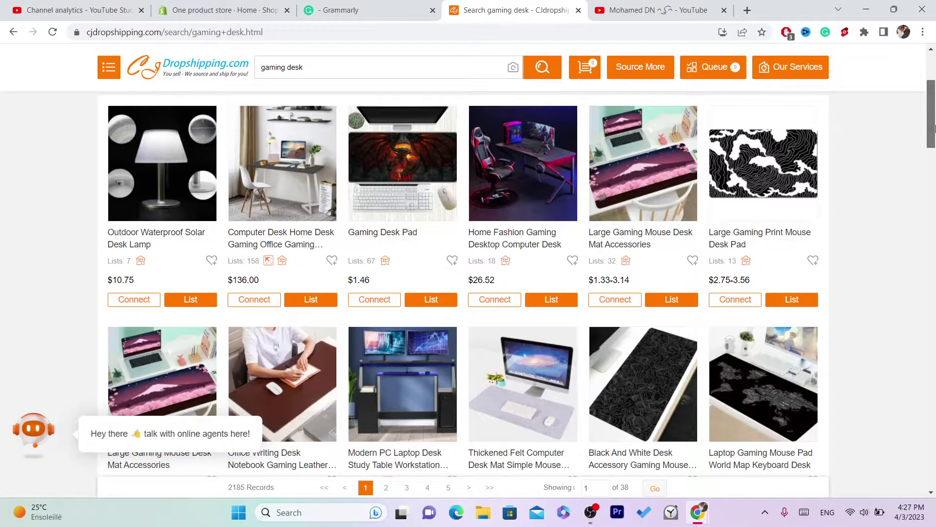
mouse_move(535, 203)
click(529, 173)
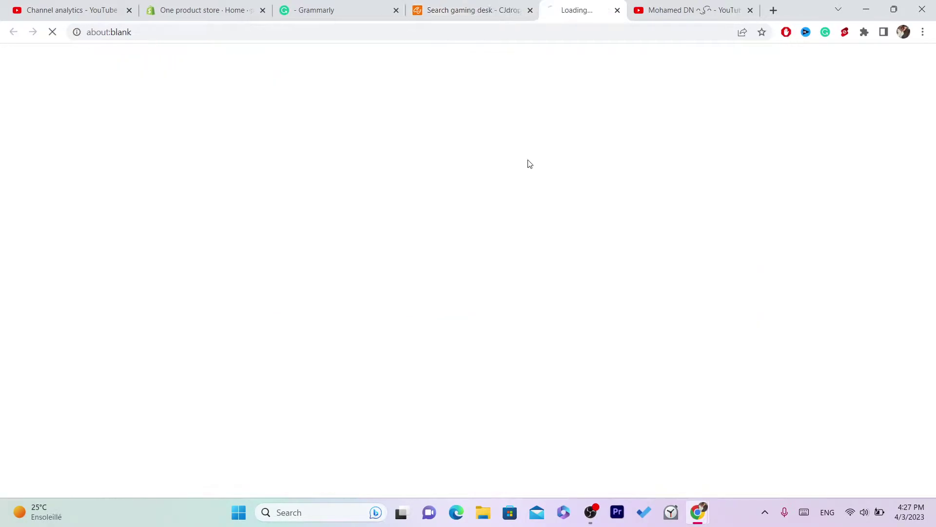
Step: Open the store listing form for the Home Fashion Gaming Desktop Computer Desk and check which Shopify store is selected
click(567, 30)
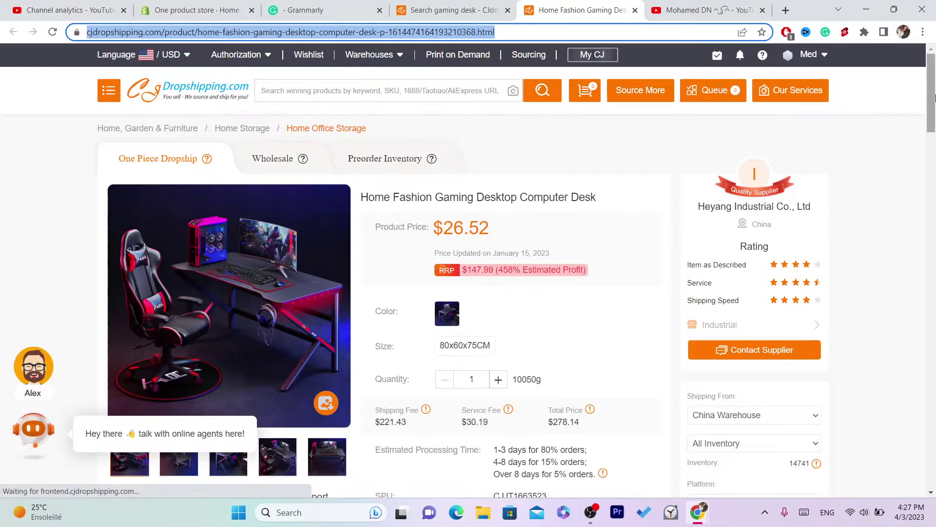
mouse_move(931, 103)
mouse_down()
mouse_move(935, 131)
mouse_move(933, 102)
mouse_up()
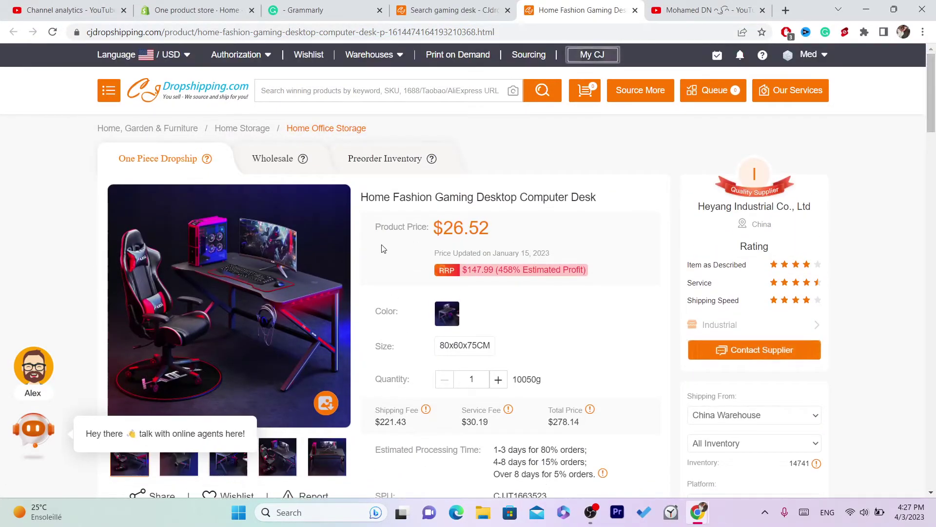
scroll(565, 255, down, 5)
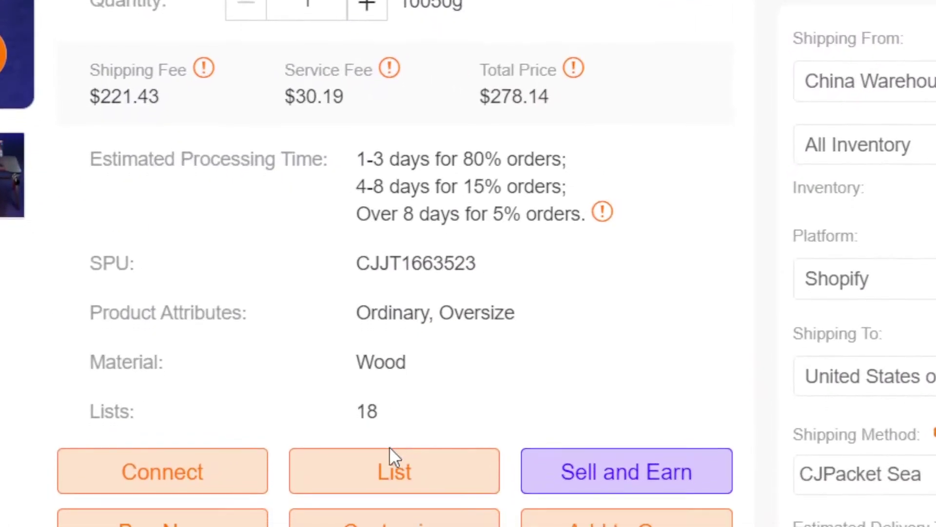
click(422, 458)
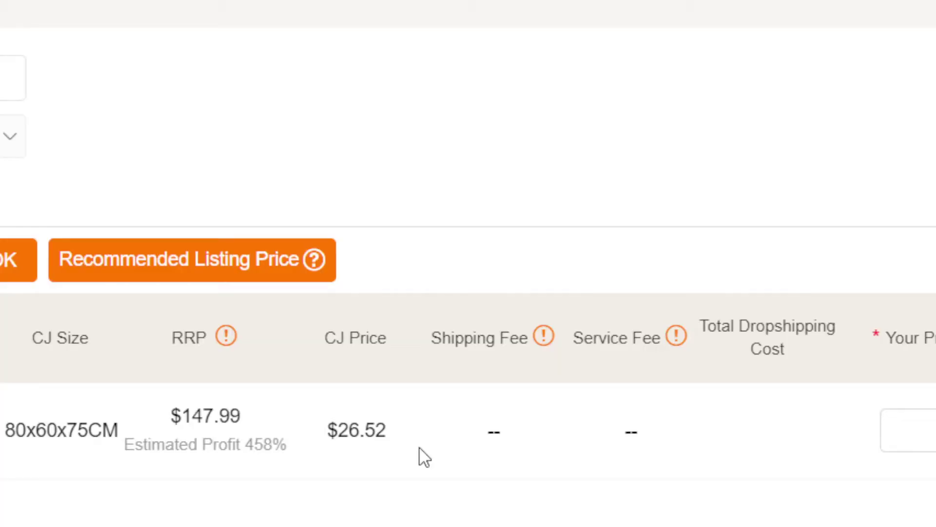
scroll(305, 134, up, 4)
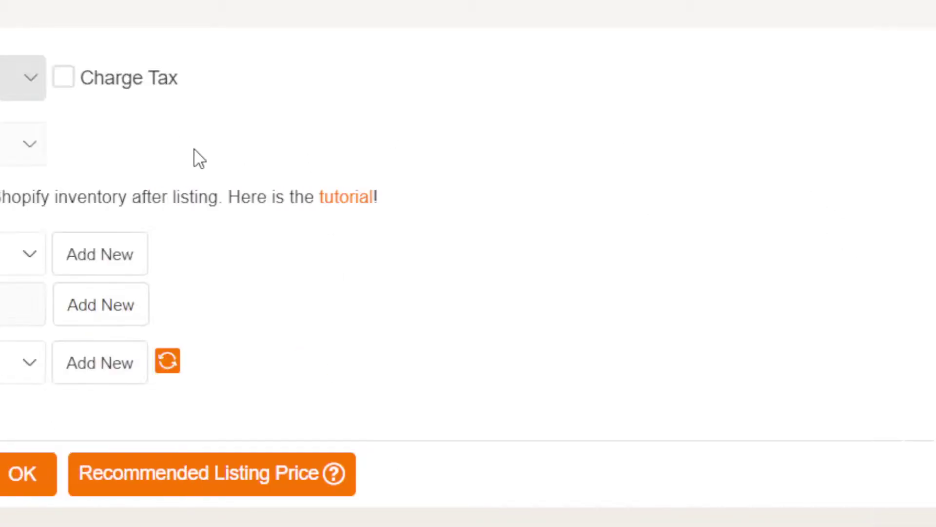
click(113, 252)
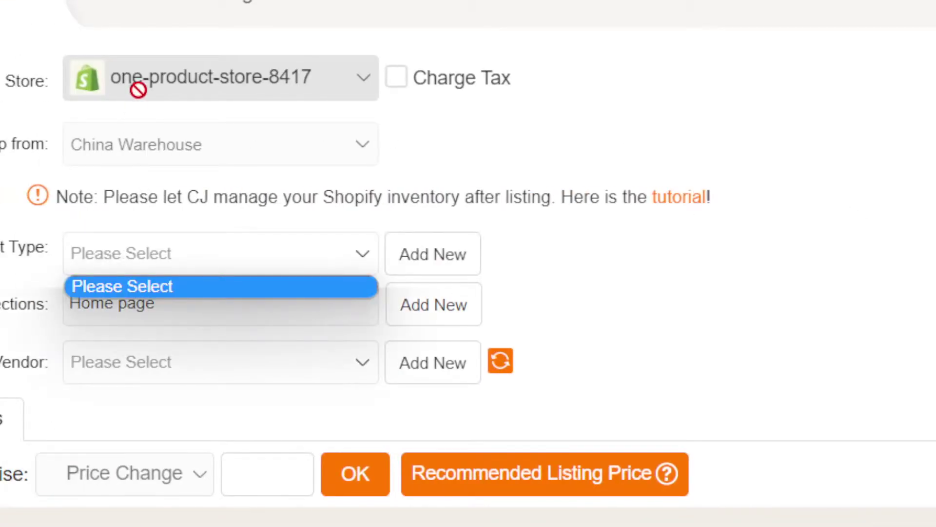
click(138, 89)
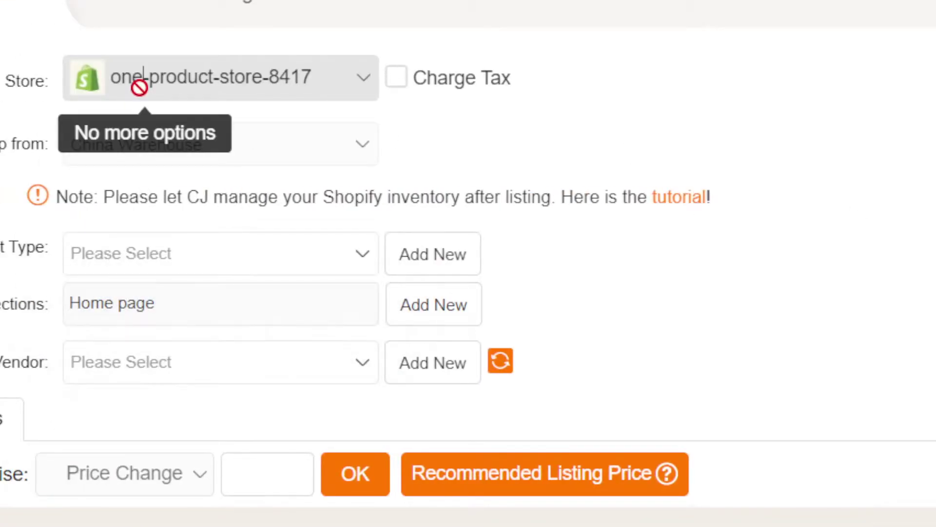
drag(118, 127, 263, 126)
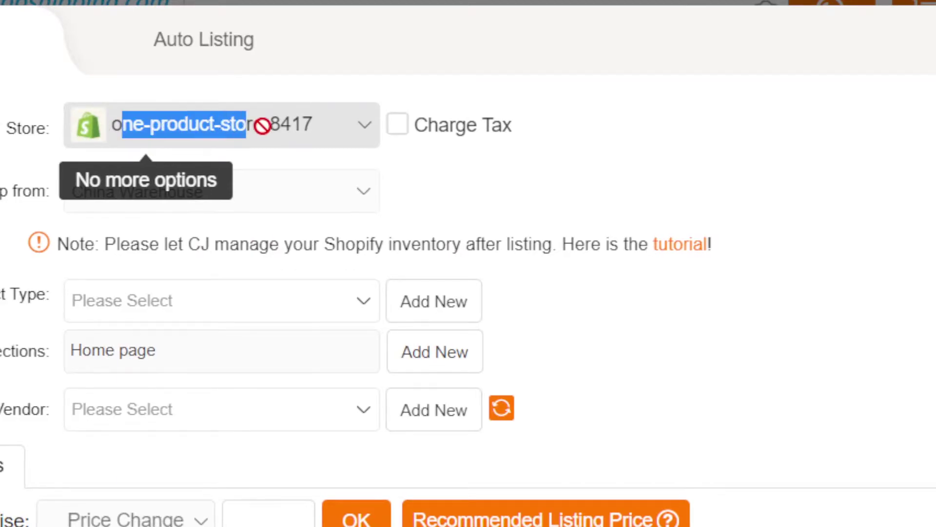
click(320, 125)
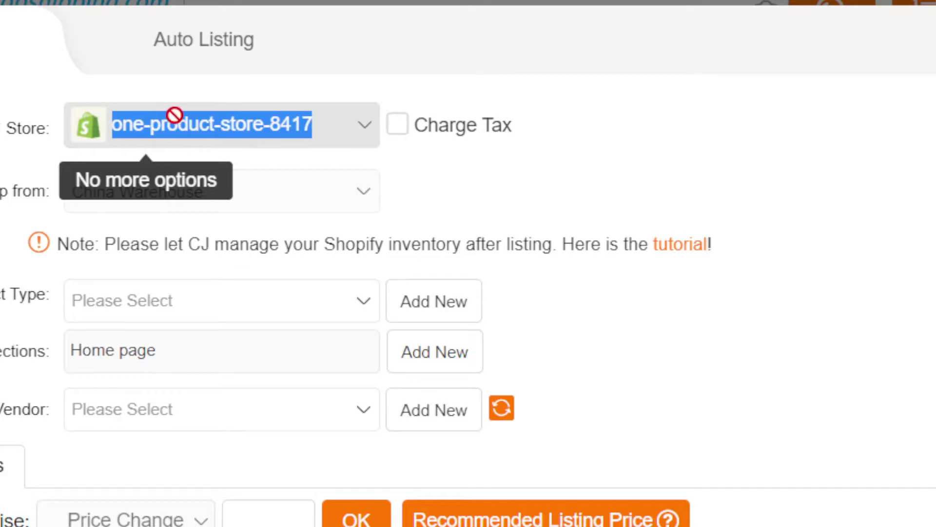
click(773, 194)
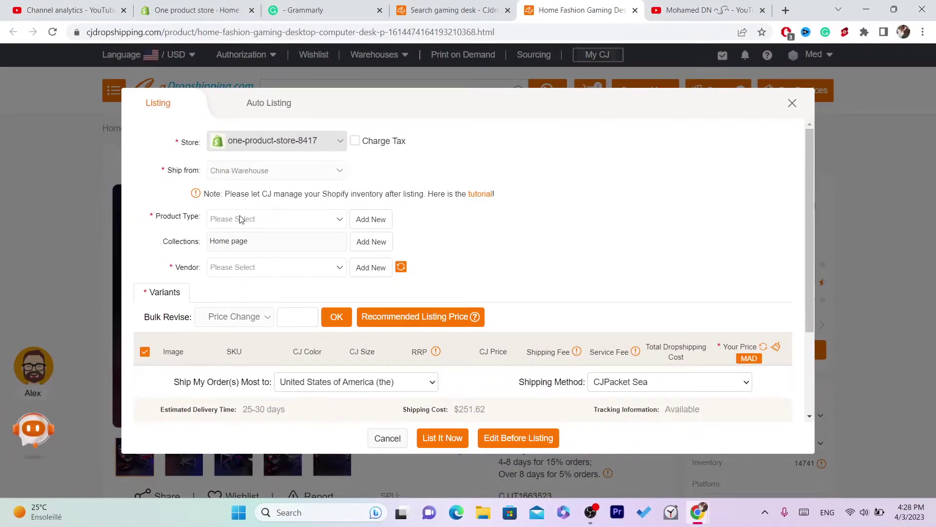
Step: Add "gaming desk" as a new product type for the listing and confirm it
click(239, 220)
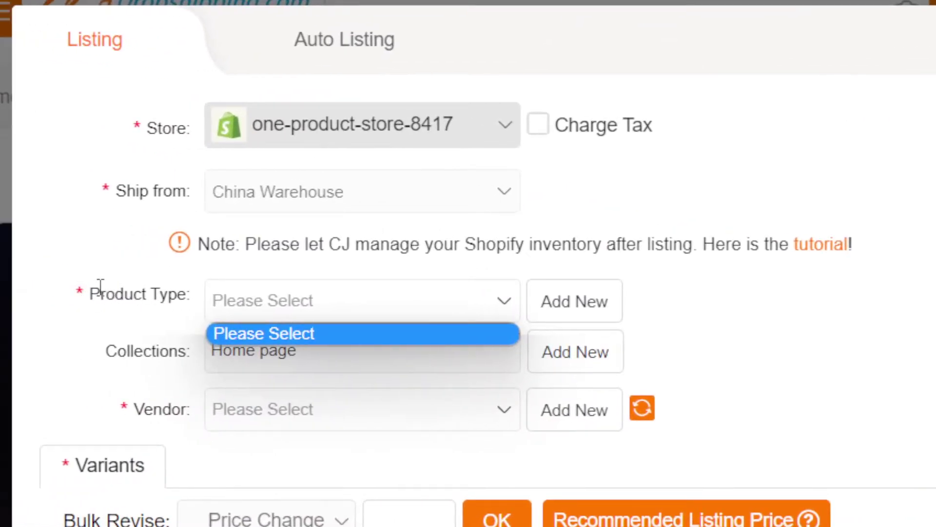
click(188, 216)
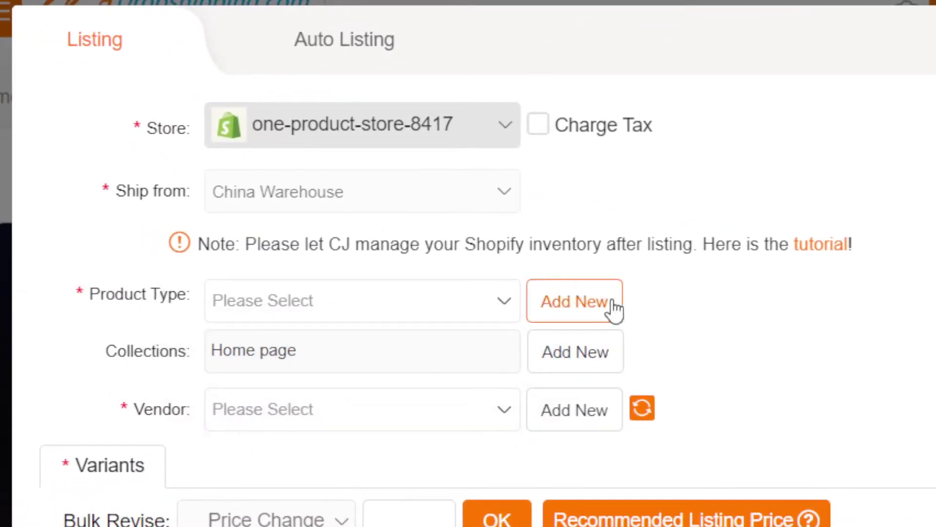
click(581, 304)
click(361, 289)
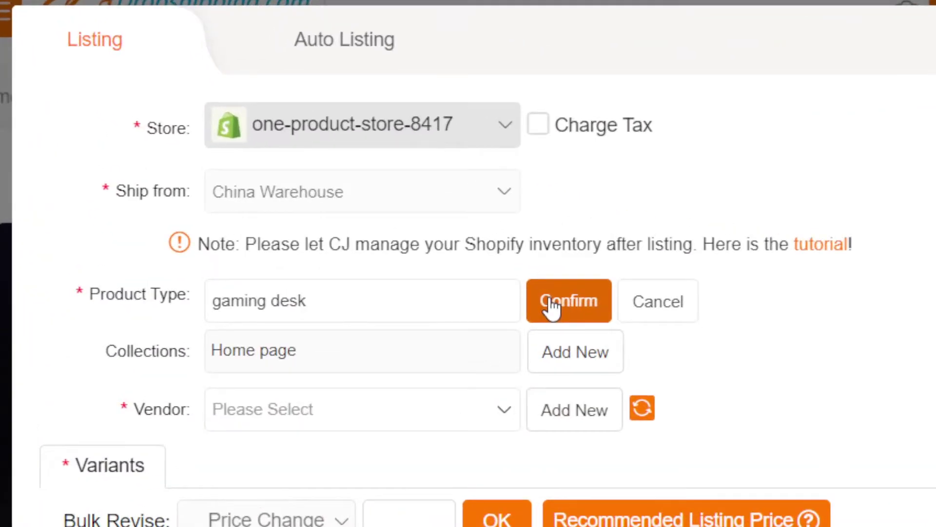
click(362, 221)
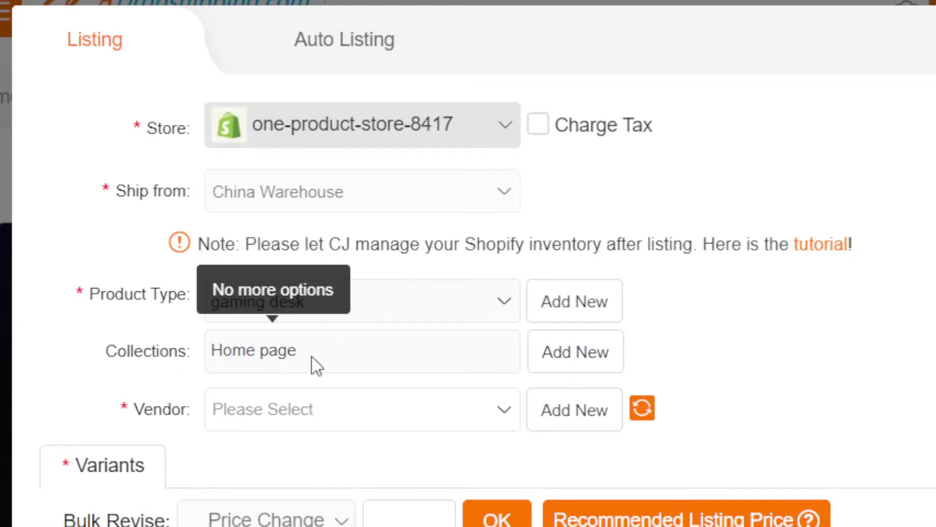
Step: Add "TEST" as a new vendor for the listing and confirm it
click(322, 411)
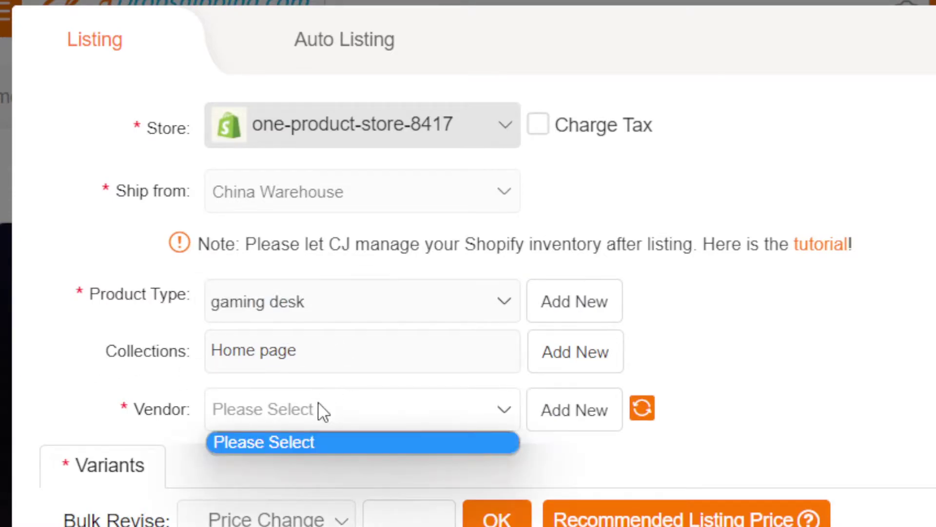
click(609, 395)
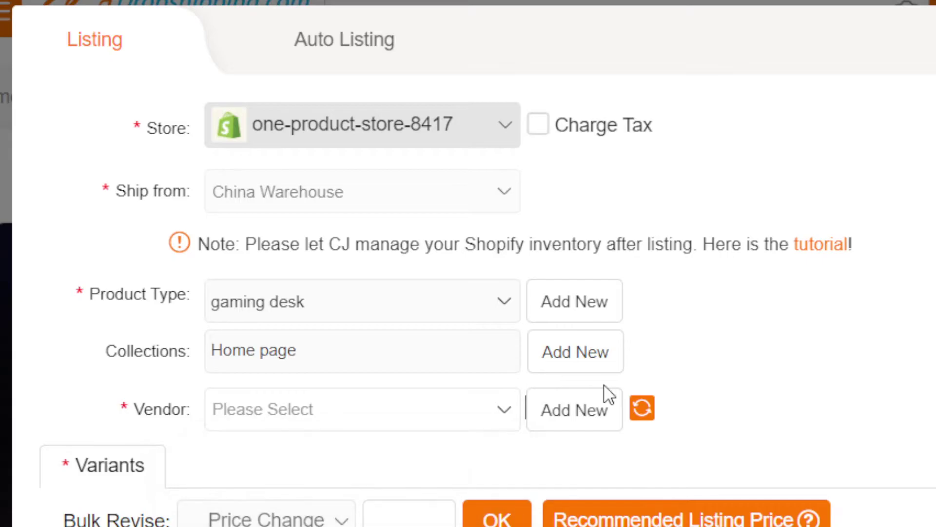
click(583, 420)
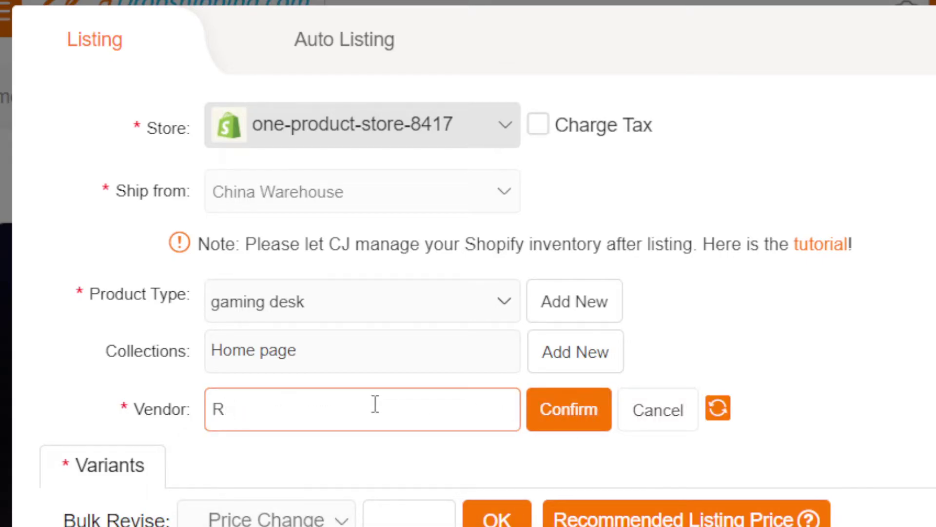
text(TEST)
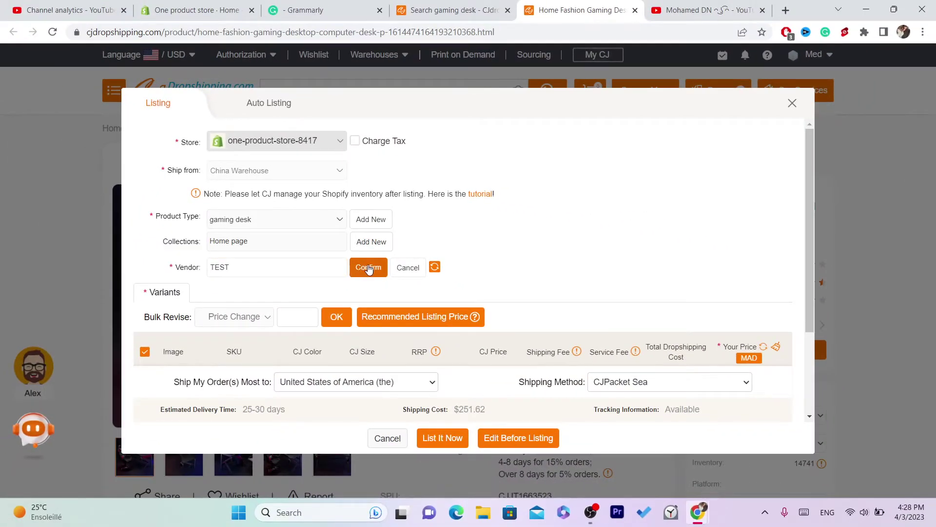
Step: Review the Dark Awakening variant's total dropshipping cost and try a selling price of 366 MAD
drag(805, 218, 811, 315)
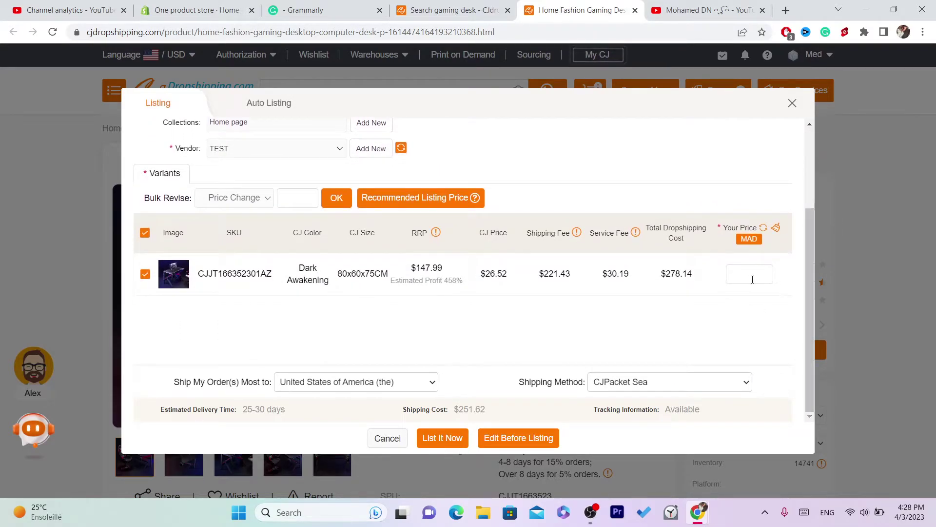
drag(649, 225, 693, 242)
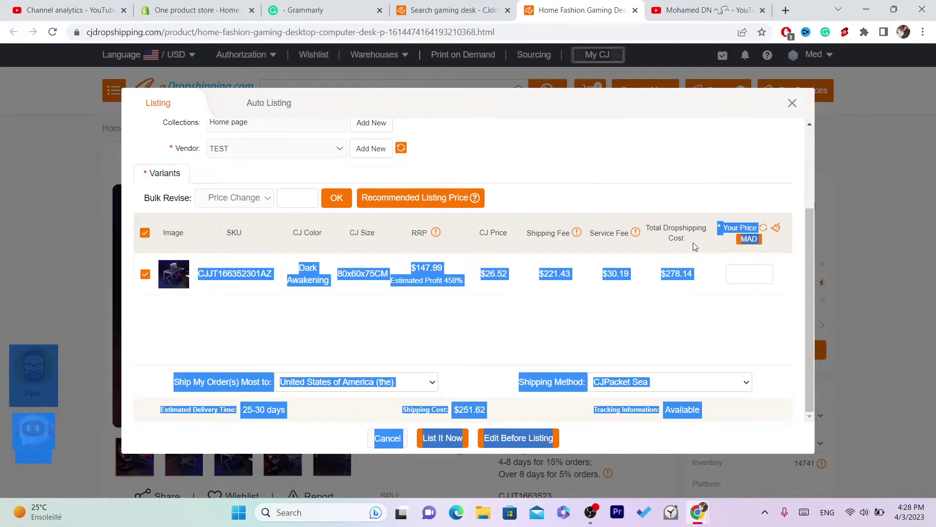
triple_click(676, 274)
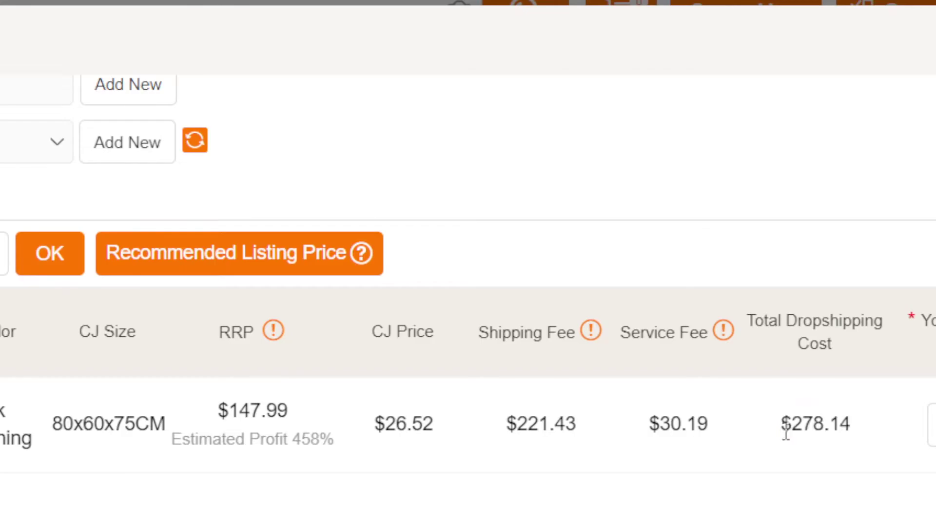
triple_click(678, 275)
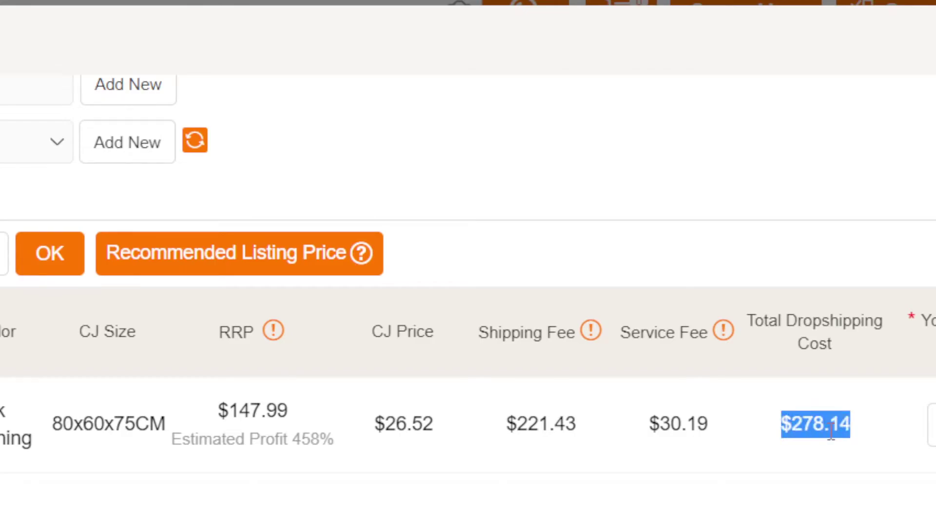
click(857, 418)
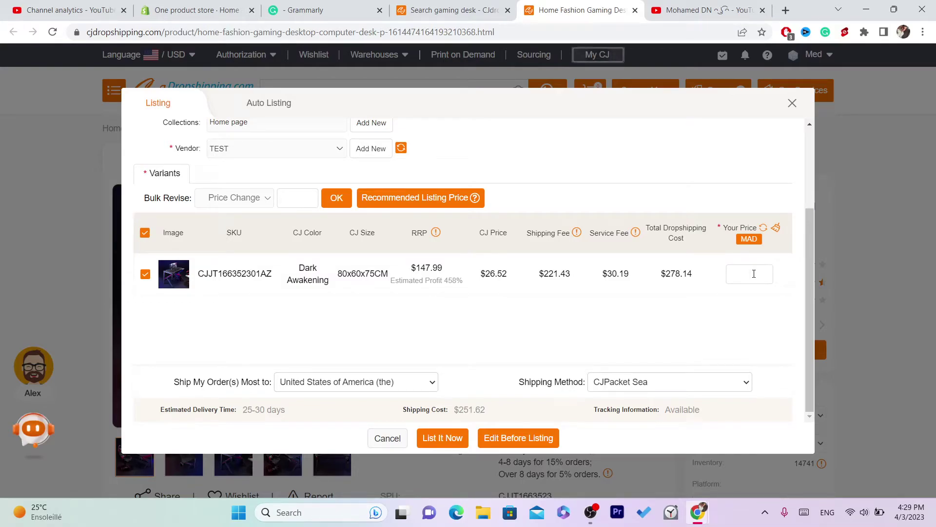
text(366)
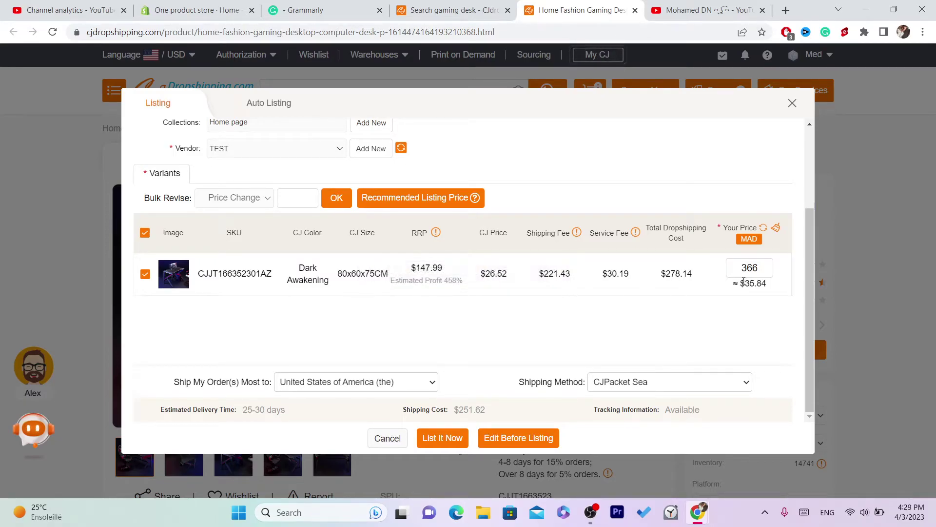
double_click(769, 272)
click(755, 308)
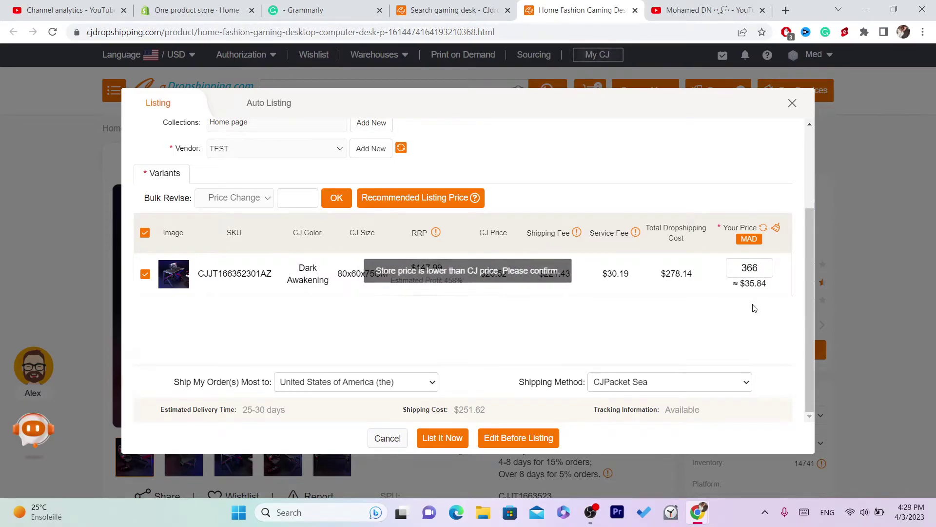
Step: Set the Dark Awakening variant's selling price to 3000 MAD
double_click(750, 268)
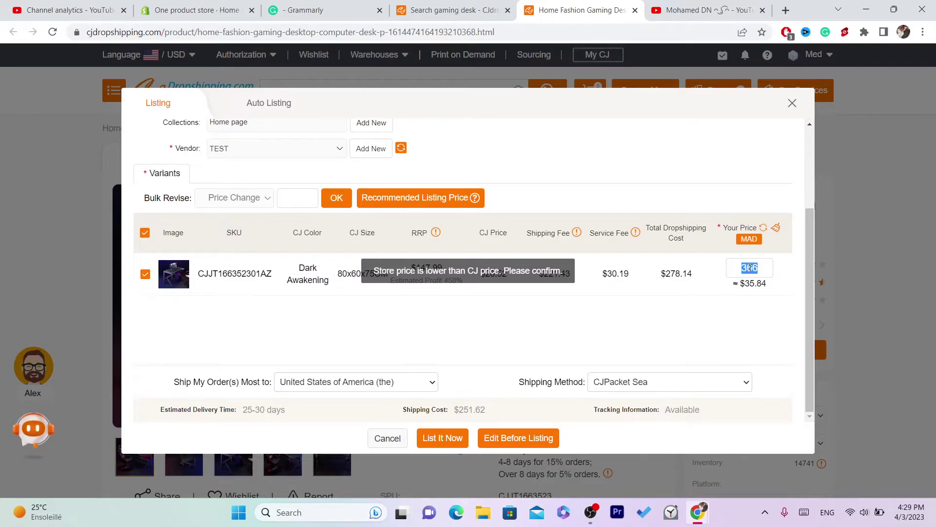
text(30000)
key(BackSpace)
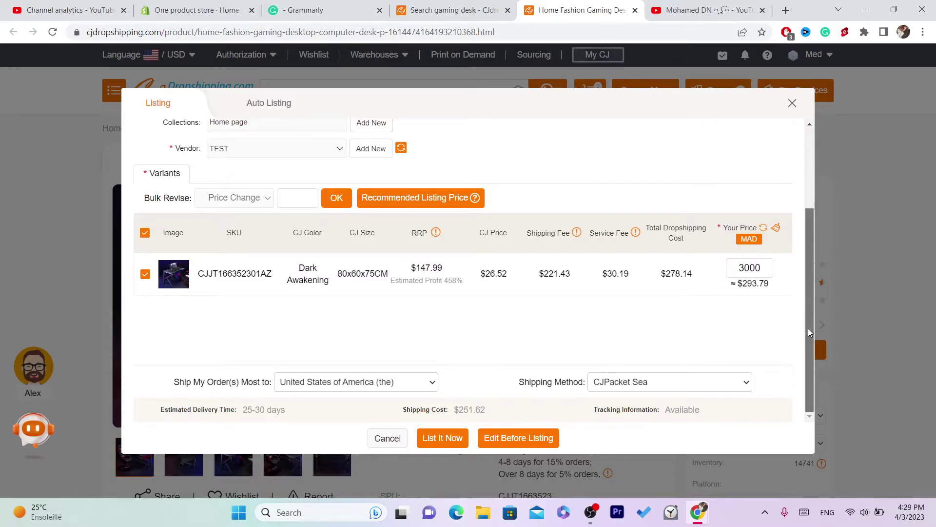
Step: Keep United States of America as the shipping destination, set the shipping method to CJPacket Sensitive and check its estimated delivery time
scroll(809, 329, up, 2)
scroll(805, 303, down, 1)
drag(805, 304, 809, 312)
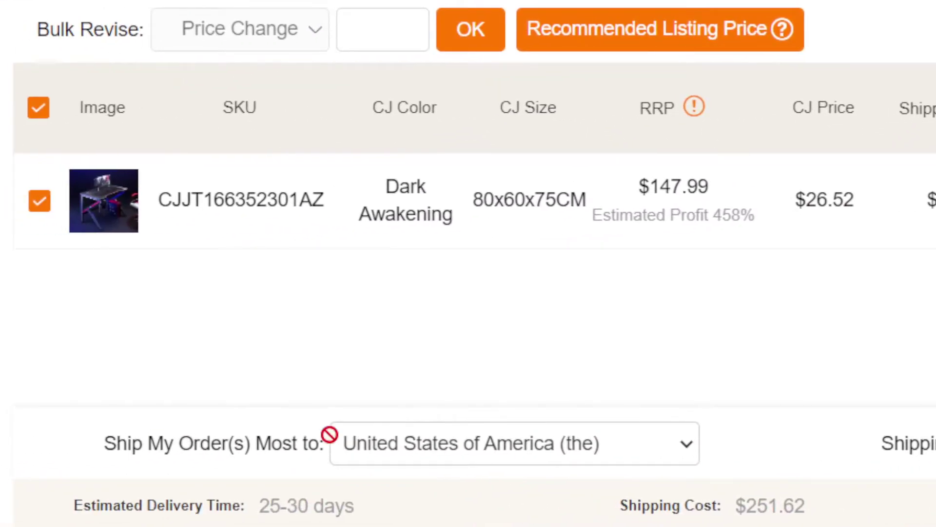
click(428, 445)
click(429, 445)
click(857, 448)
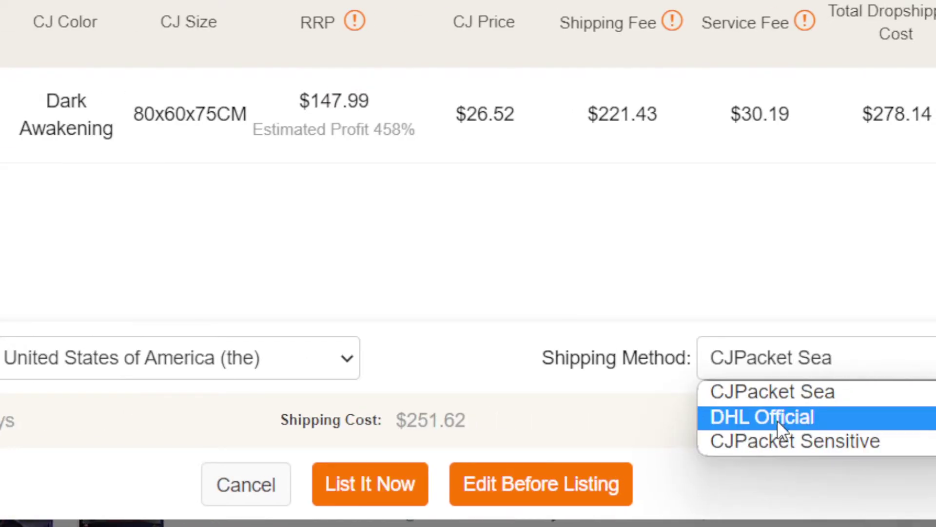
click(801, 444)
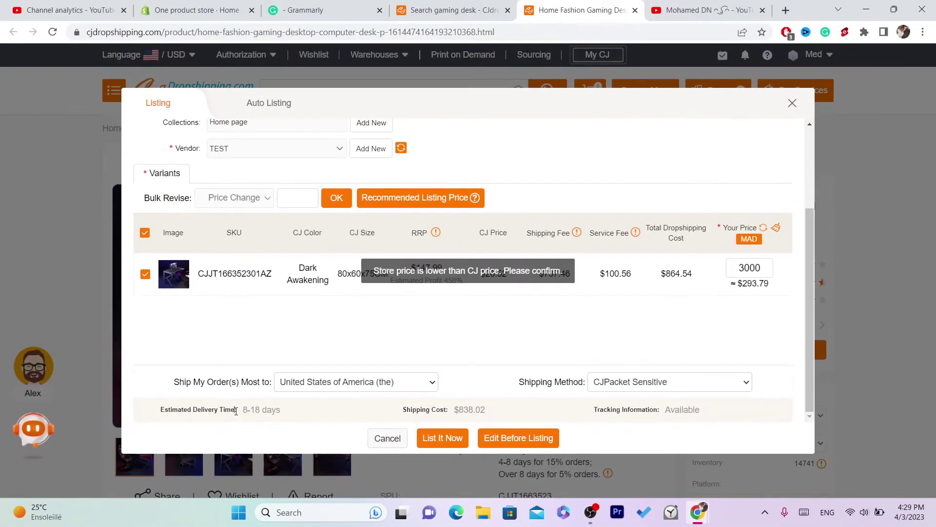
drag(239, 410, 291, 413)
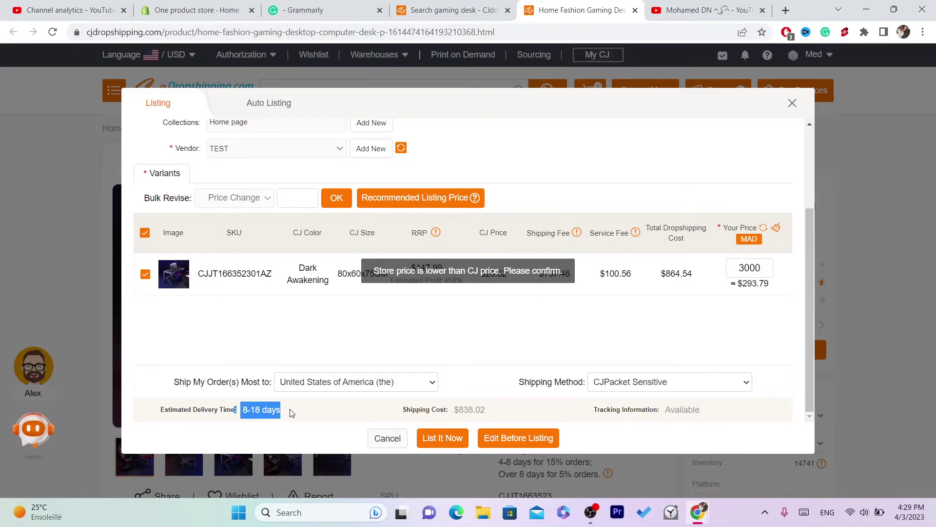
click(292, 413)
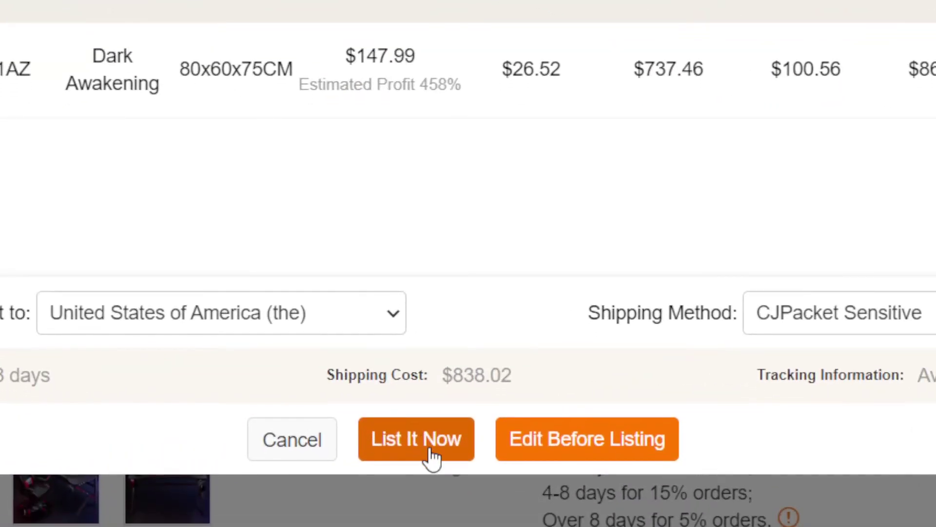
Step: List the gaming desk in the Shopify store immediately, then look at the Shopify admin and return to the listing status
click(430, 493)
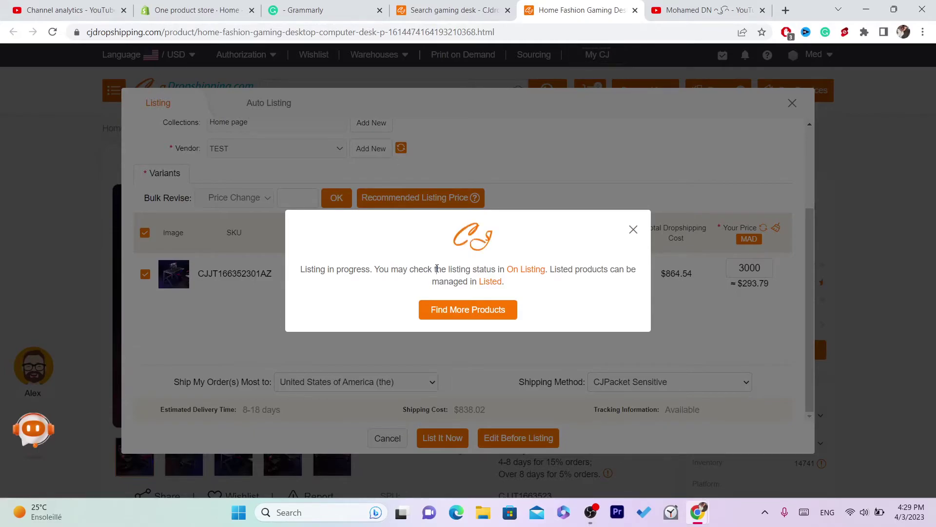
click(200, 10)
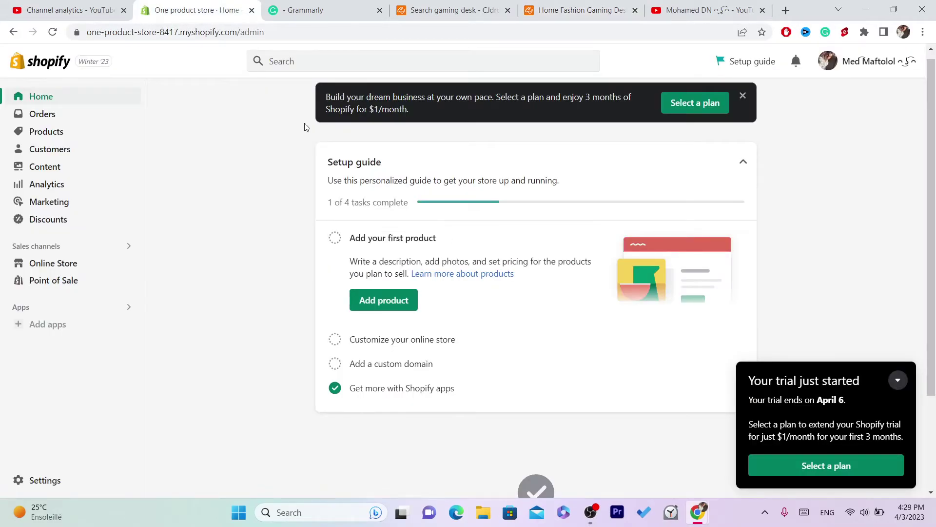
click(559, 8)
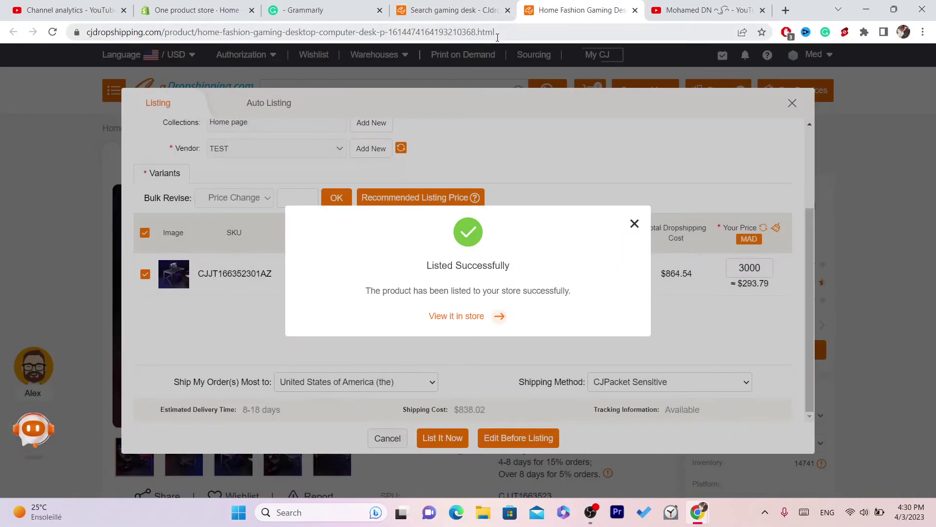
click(497, 35)
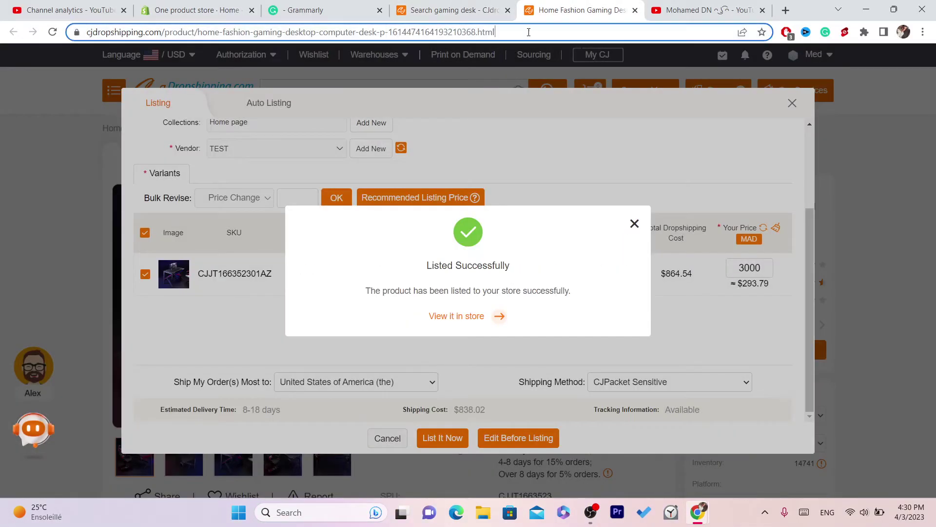
Step: In the Shopify admin, find the Home Fashion Gaming Desktop Computer Desk among the products and open its online store preview
click(194, 8)
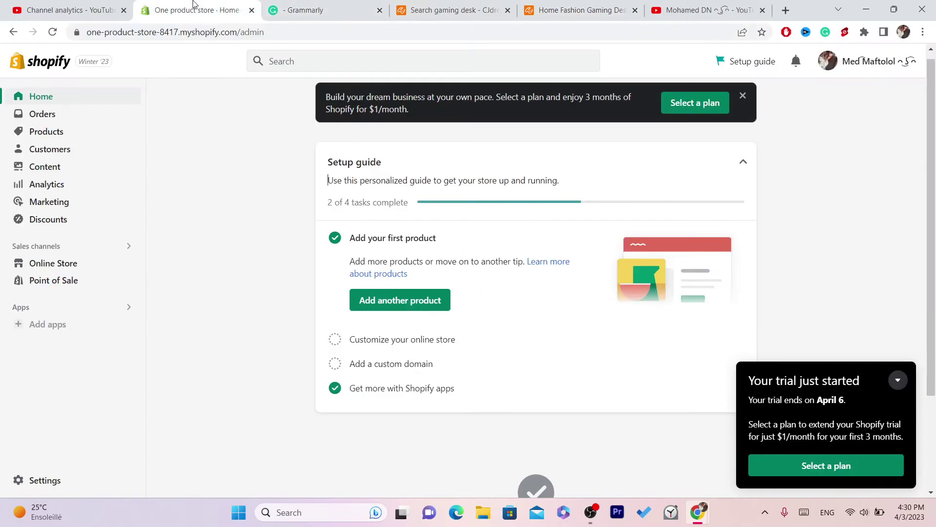
click(49, 132)
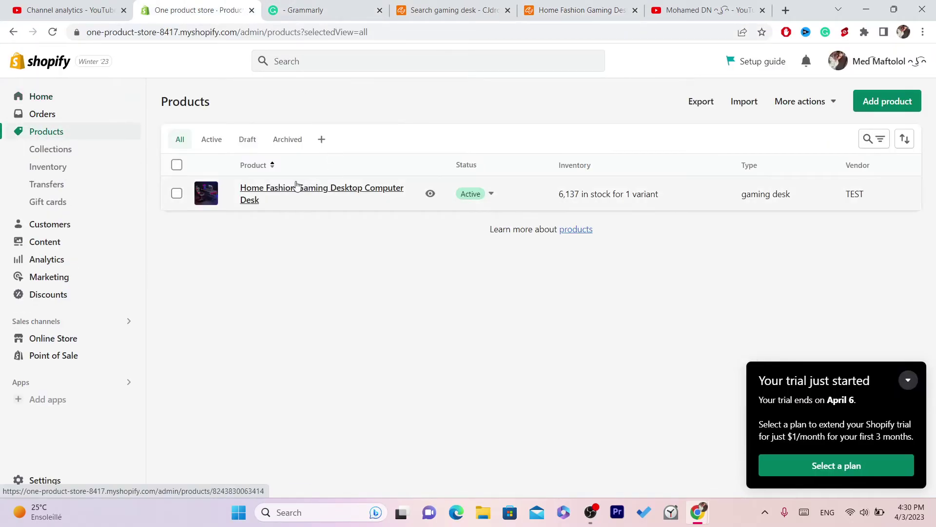
click(430, 194)
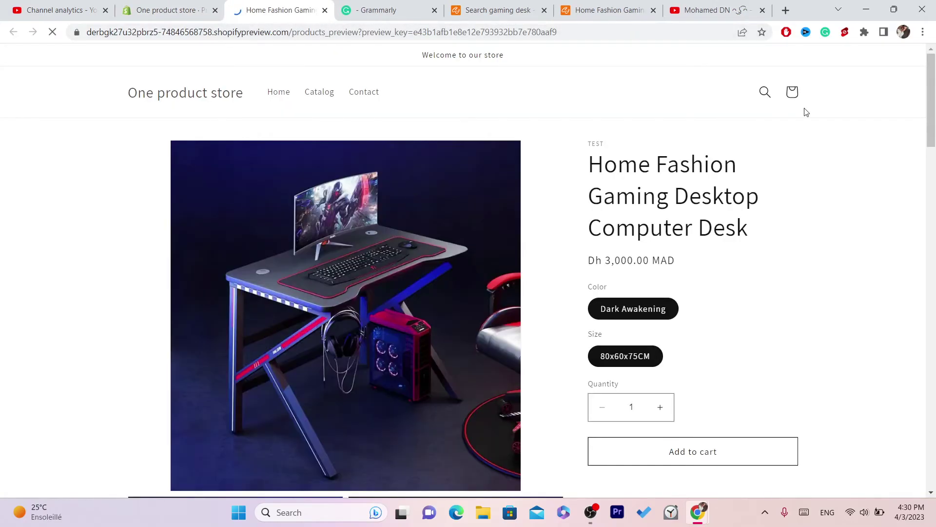
Step: Examine the gaming desk's store preview page, checking its photos, title, price and variant options
drag(931, 91, 902, 53)
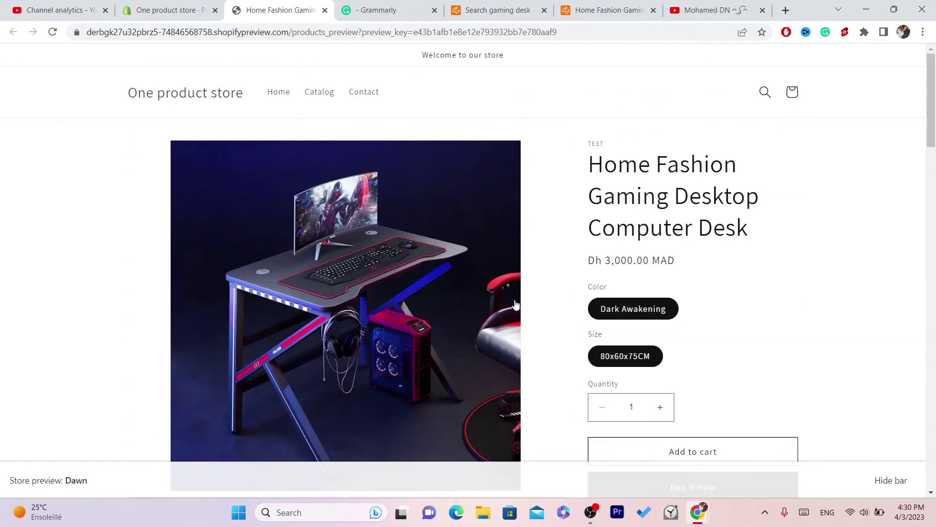
triple_click(633, 227)
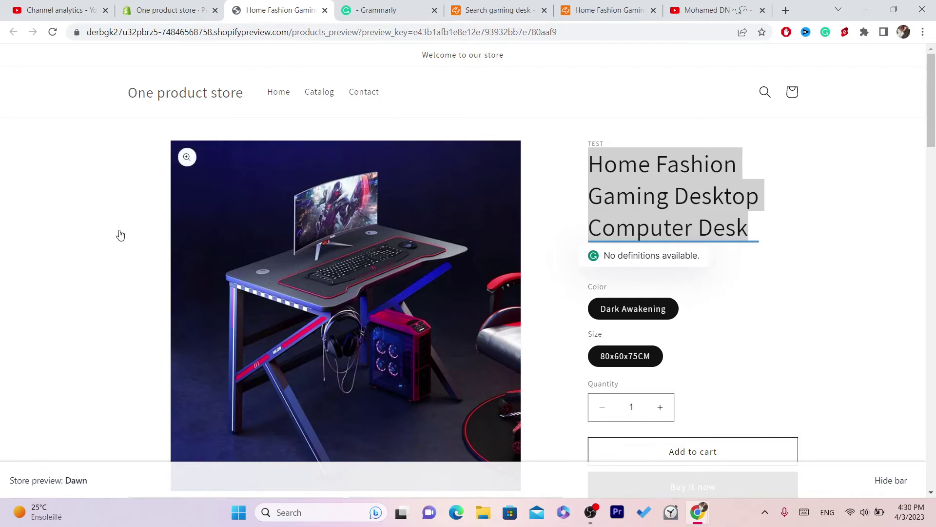
drag(933, 63, 934, 67)
scroll(277, 233, down, 1)
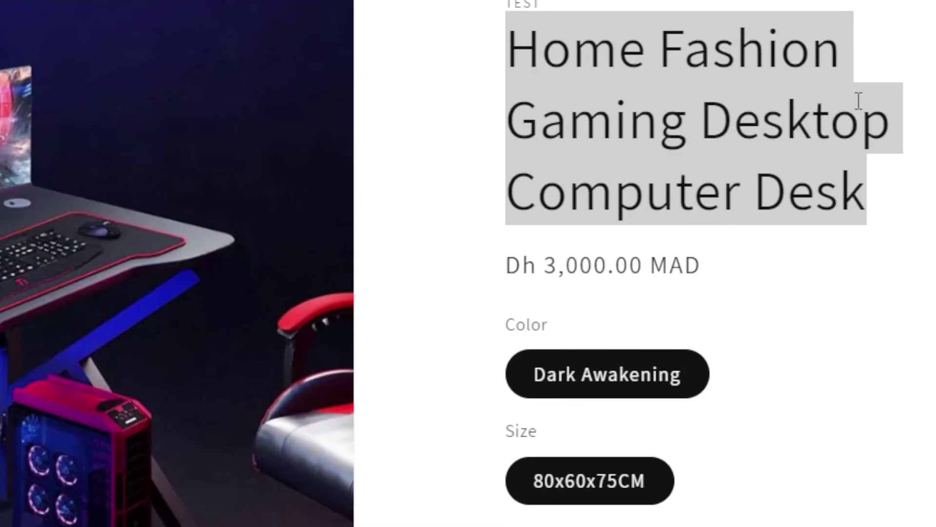
triple_click(859, 100)
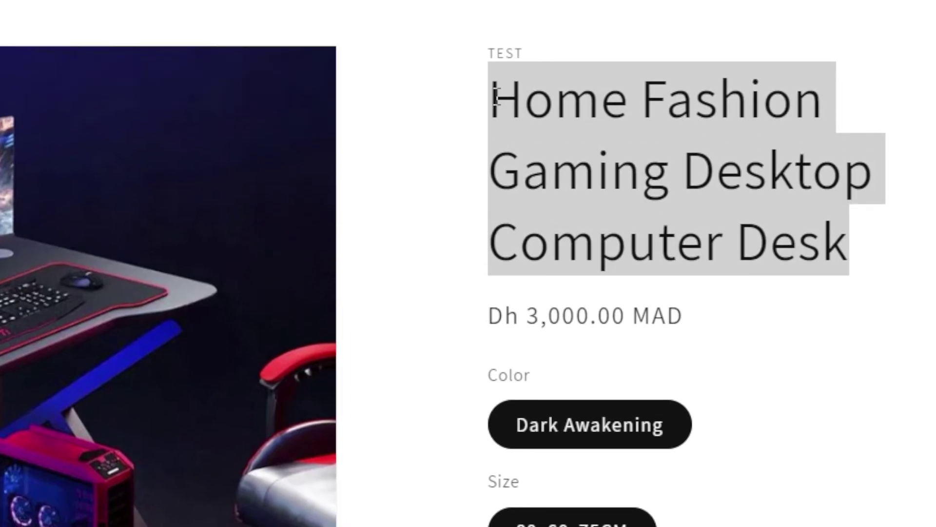
double_click(495, 46)
drag(497, 97, 803, 217)
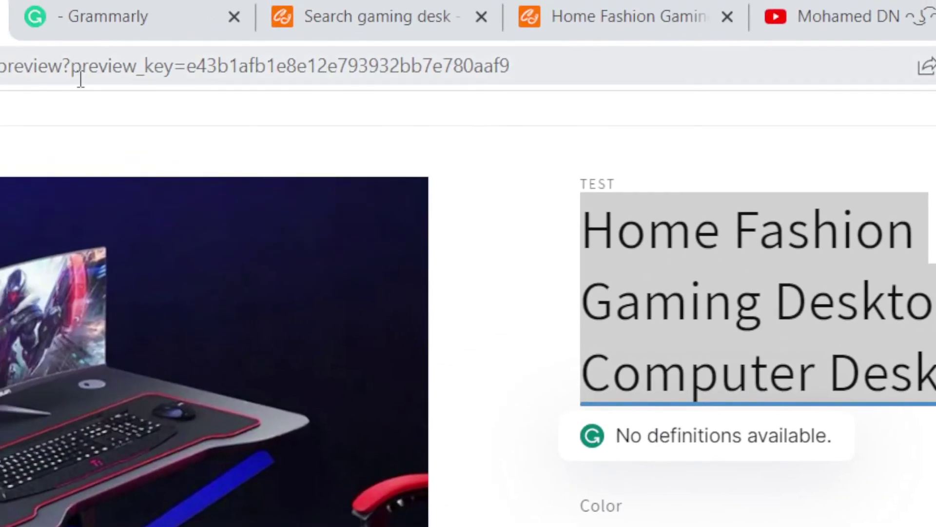
click(80, 77)
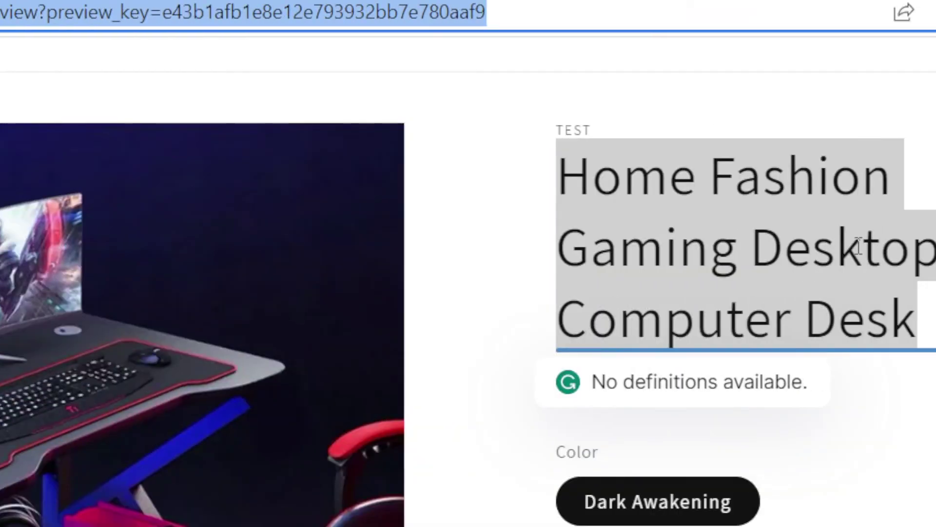
click(858, 246)
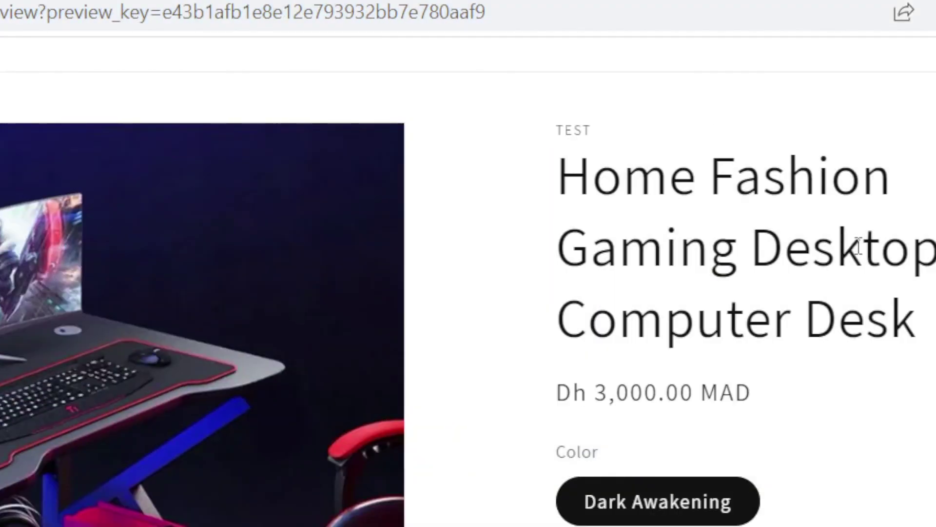
click(811, 280)
drag(926, 325, 526, 168)
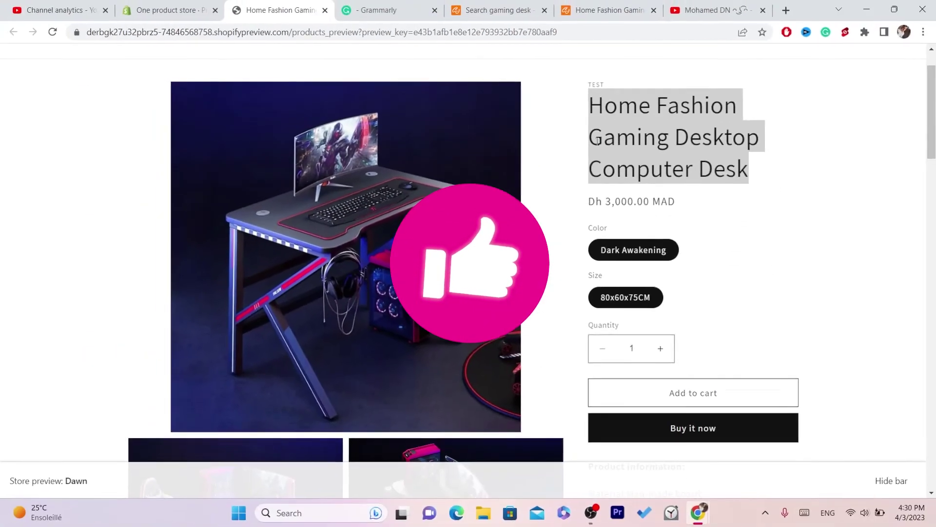
click(307, 259)
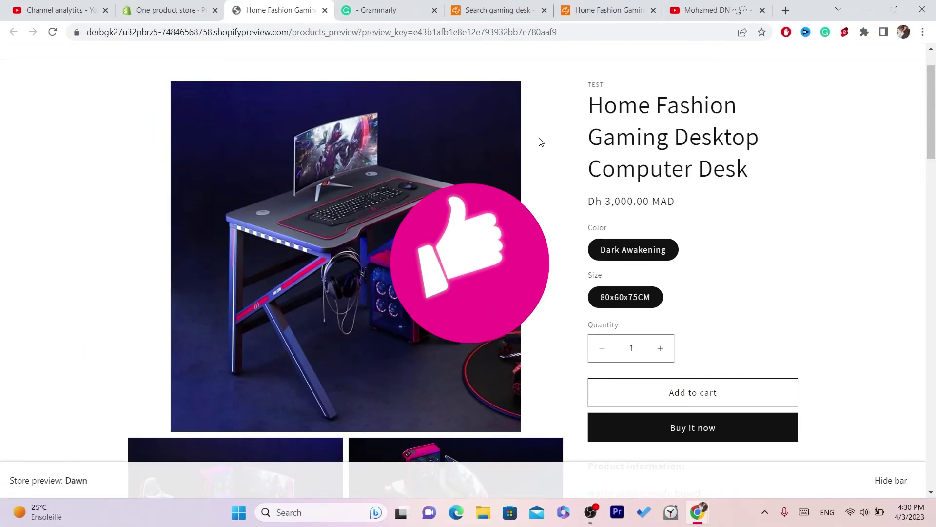